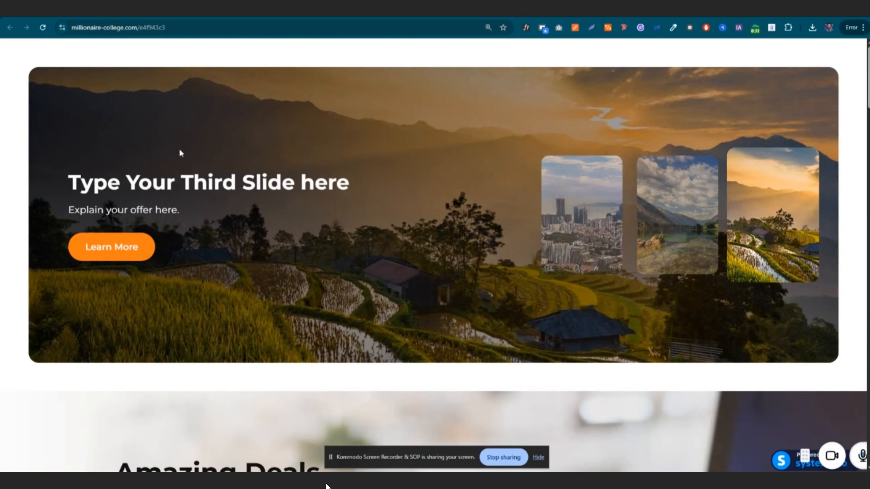
# Preview the individual slides of the image slider on the published page by switching between its thumbnail cards.
pyautogui.click(604, 238)
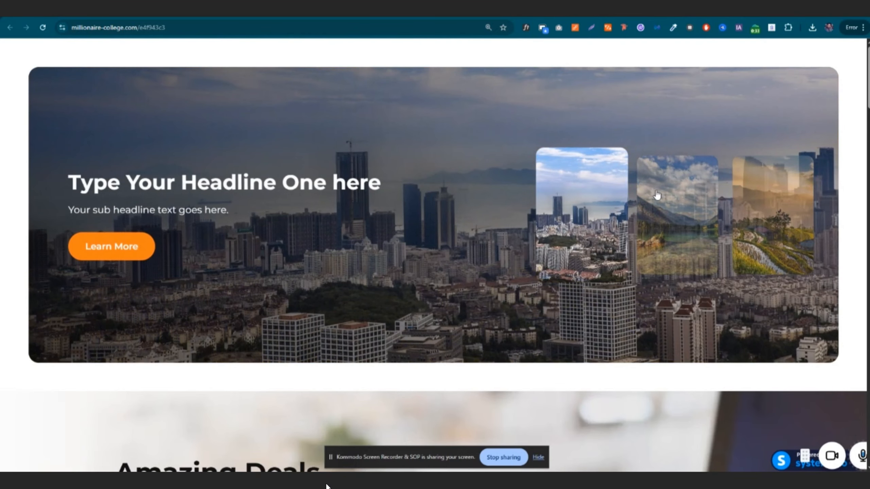
pyautogui.click(767, 228)
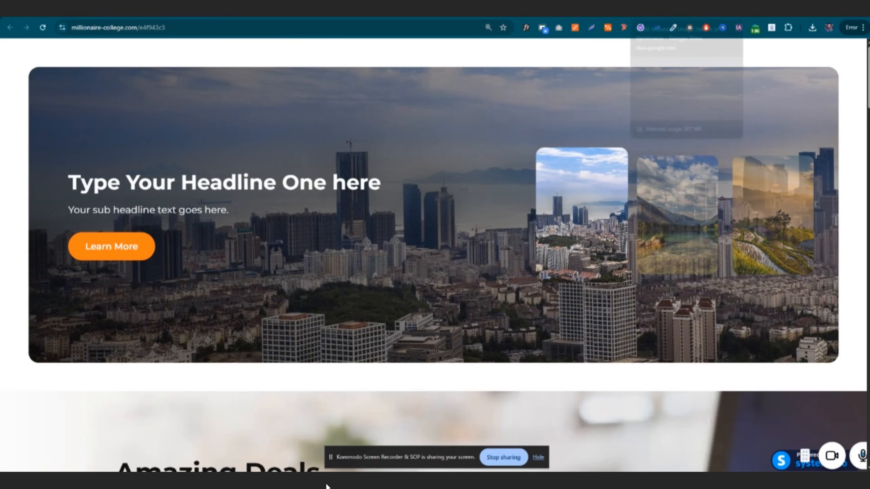
# Switch to the "Build Advanced Image Sliders in Systeme.io" document and examine the Step 1 header code down to the Step 2 HTML block.
pyautogui.click(712, 9)
pyautogui.scroll(13, 499, 217)
pyautogui.scroll(5, 499, 217)
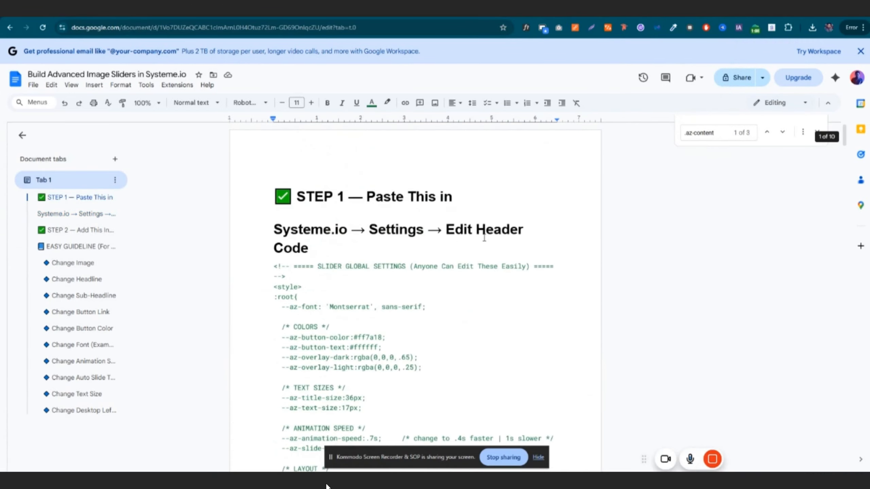
pyautogui.press('Escape')
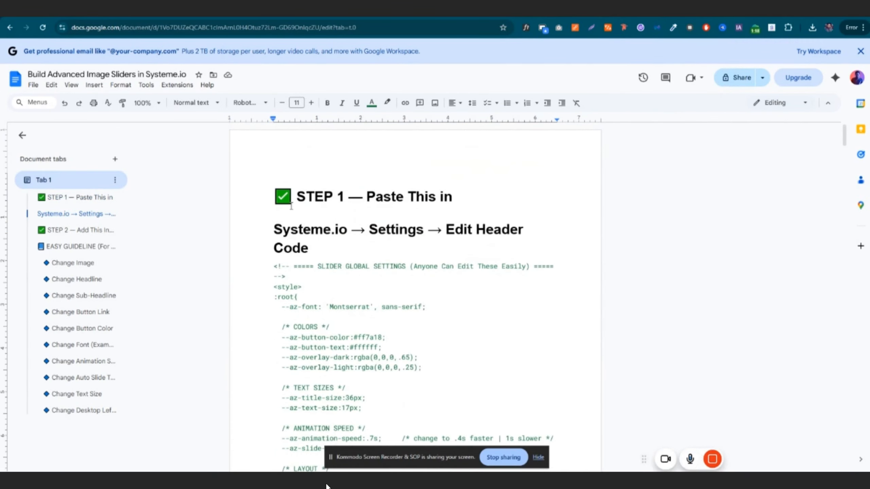
pyautogui.scroll(-2, 267, 198)
pyautogui.scroll(2, 505, 252)
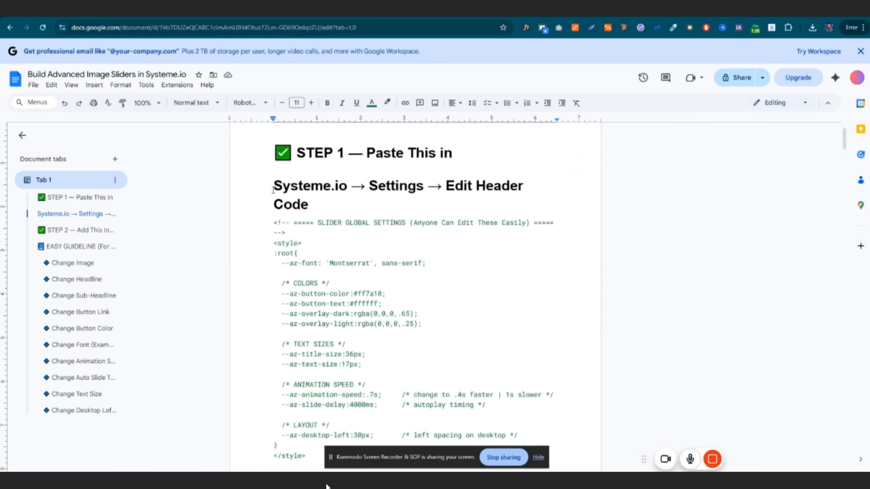
pyautogui.scroll(-3, 504, 252)
pyautogui.scroll(-2, 504, 252)
pyautogui.scroll(5, 276, 251)
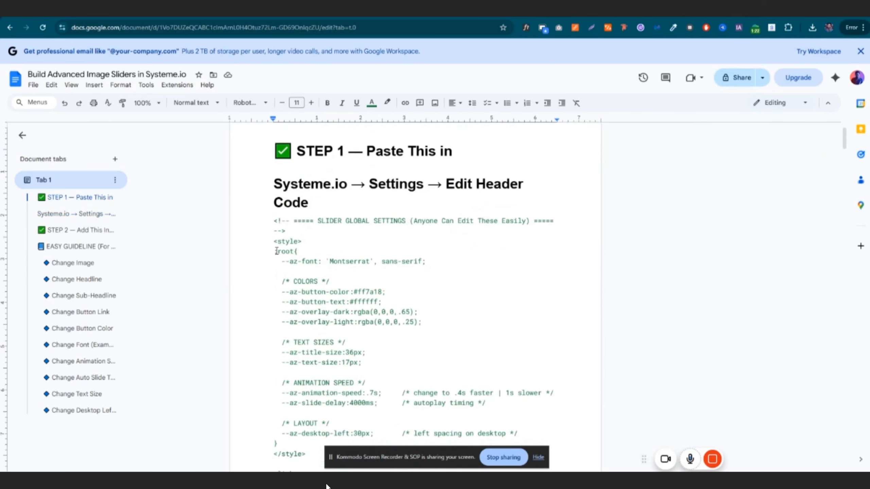
pyautogui.scroll(-20, 339, 249)
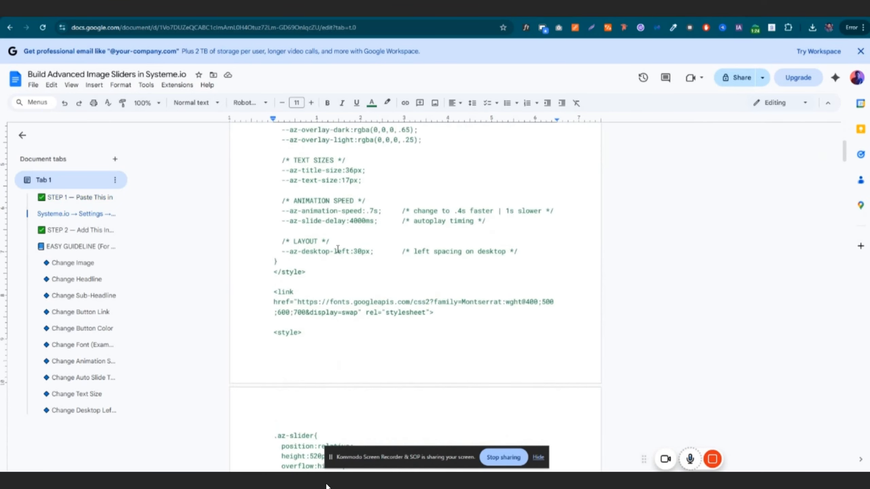
pyautogui.scroll(-20, 338, 249)
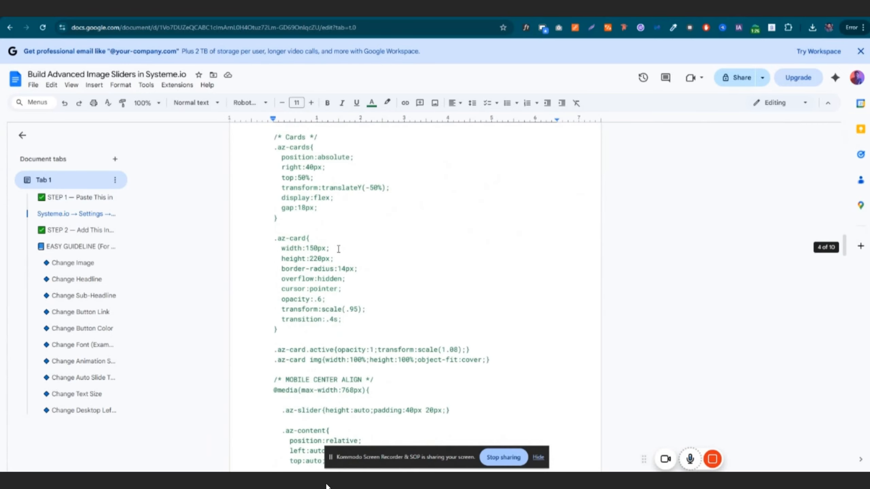
pyautogui.scroll(-20, 365, 241)
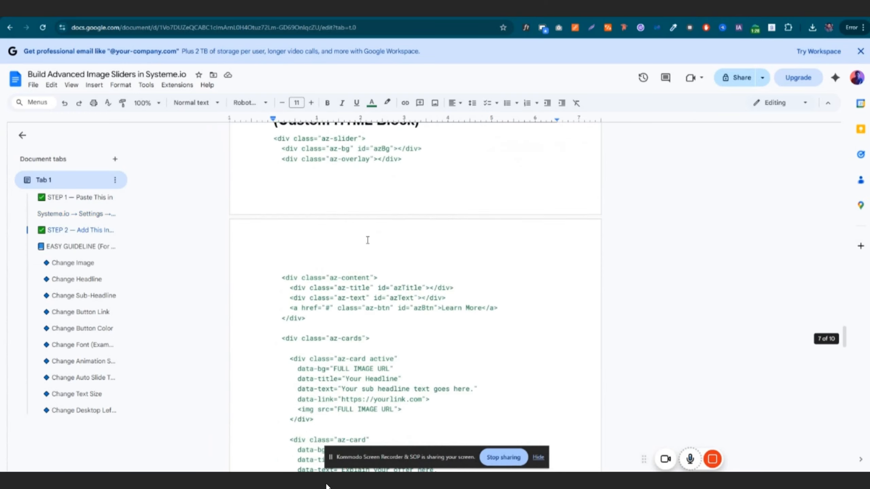
# Examine the Easy Guideline section on changing images, headlines, links and styling, and return to the Step 1 heading.
pyautogui.scroll(1, 321, 233)
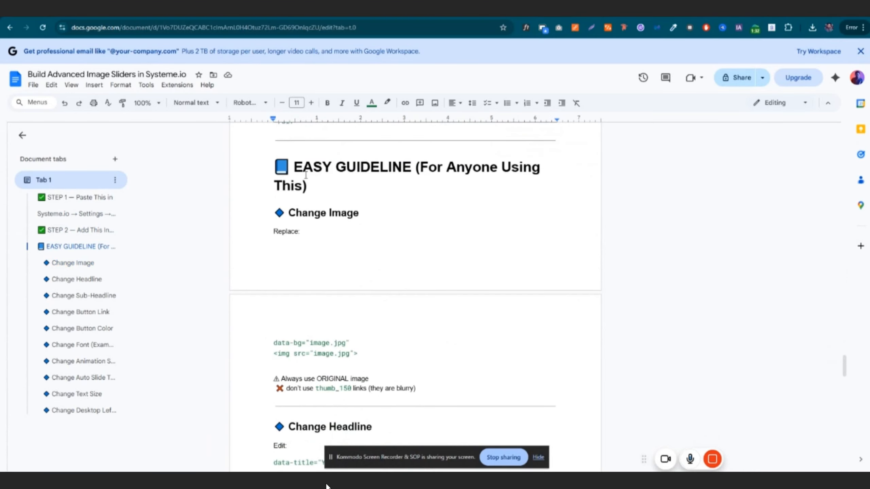
pyautogui.scroll(-5, 397, 225)
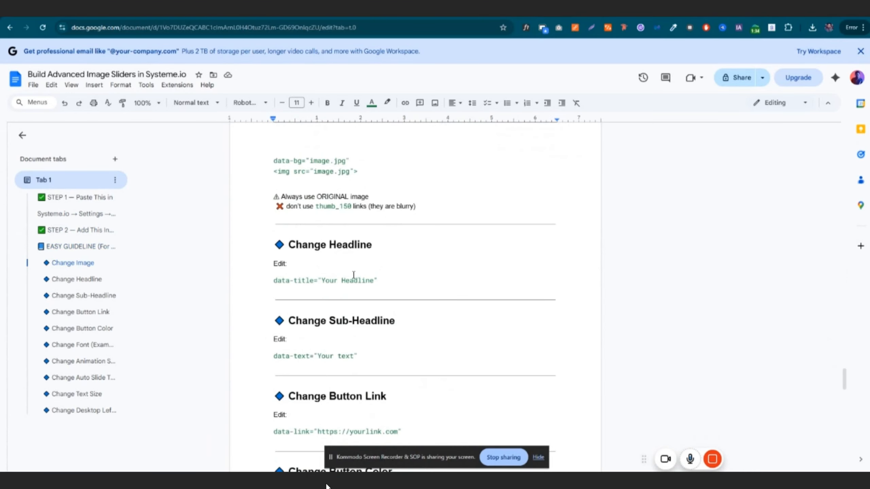
pyautogui.scroll(-20, 425, 266)
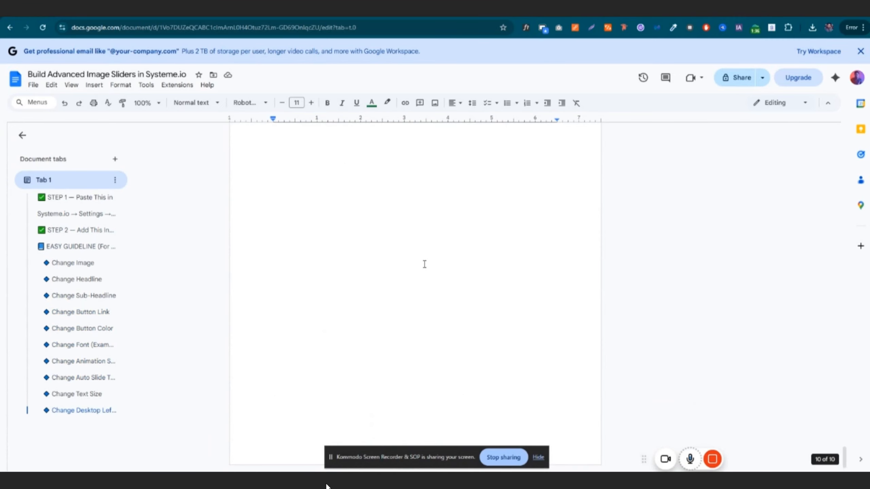
pyautogui.scroll(20, 425, 264)
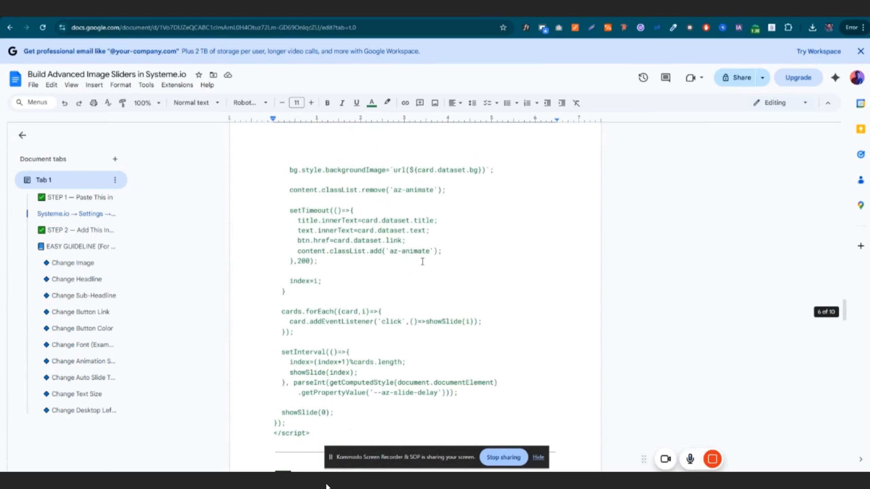
pyautogui.scroll(20, 422, 262)
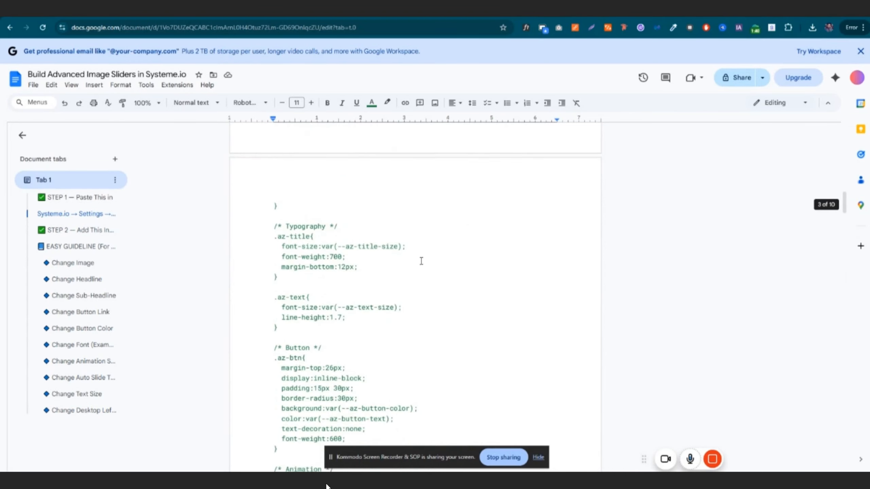
pyautogui.scroll(20, 422, 261)
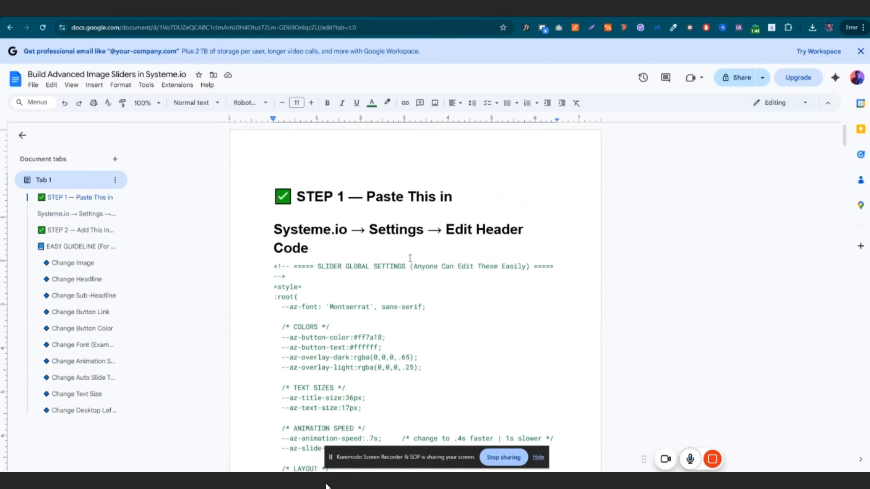
pyautogui.scroll(-1, 410, 258)
pyautogui.scroll(1, 303, 284)
pyautogui.moveTo(446, 229); pyautogui.dragTo(459, 243)
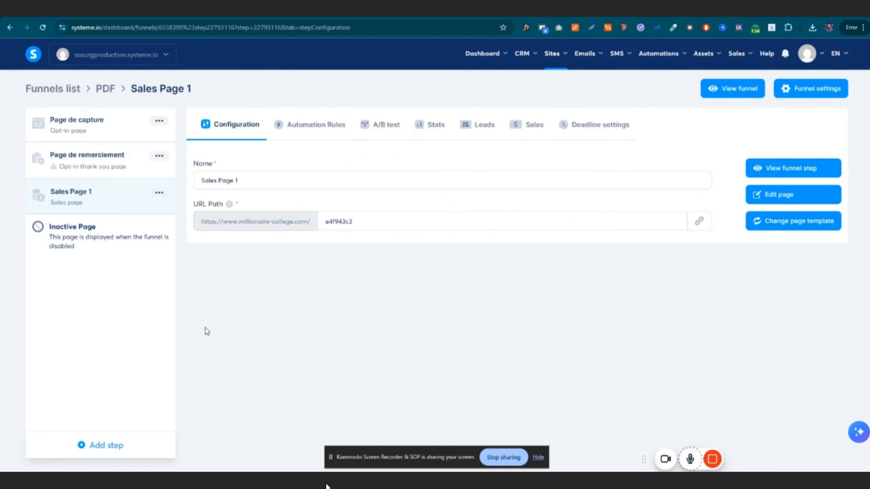
# Create a funnel step named "Sakes Page 2" in the PDF funnel, with type Sales page and starting from scratch.
pyautogui.click(103, 446)
pyautogui.click(375, 234)
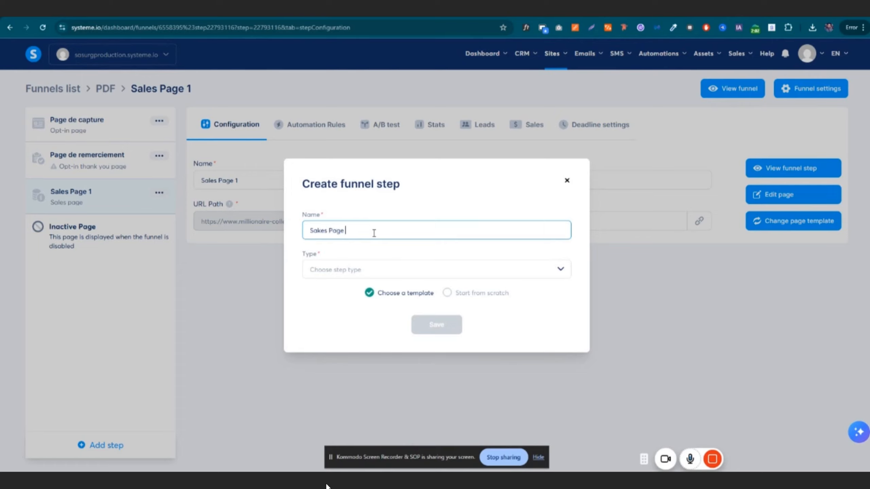
pyautogui.click(447, 293)
pyautogui.click(368, 277)
pyautogui.click(349, 317)
pyautogui.click(442, 327)
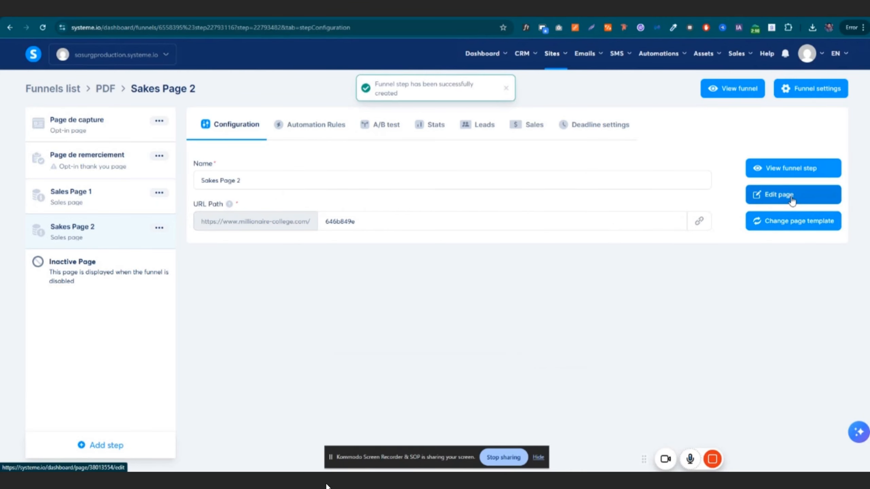
# Open the new sales page for editing and bring up the Tracking section of its page settings.
pyautogui.click(791, 200)
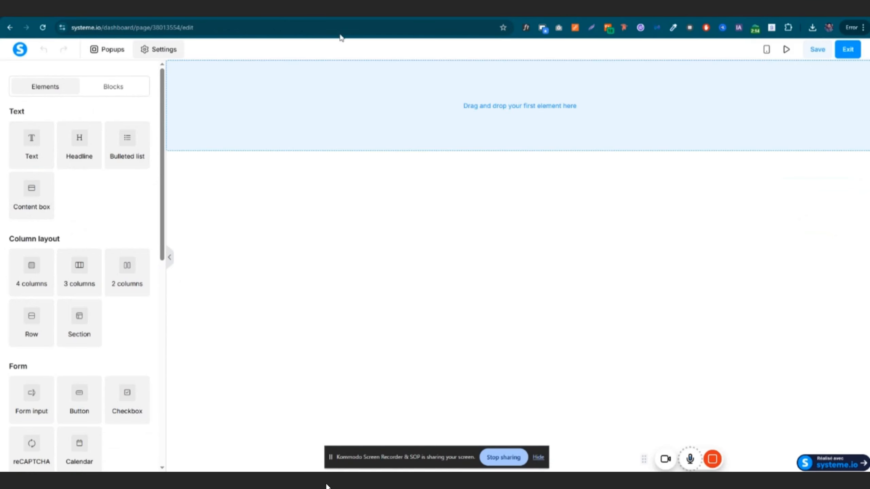
pyautogui.click(162, 51)
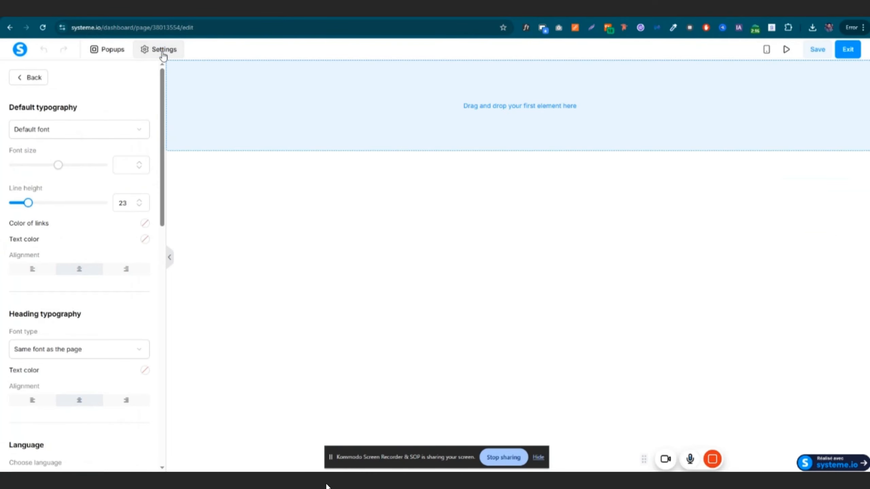
pyautogui.scroll(-10, 84, 284)
pyautogui.scroll(-2, 78, 322)
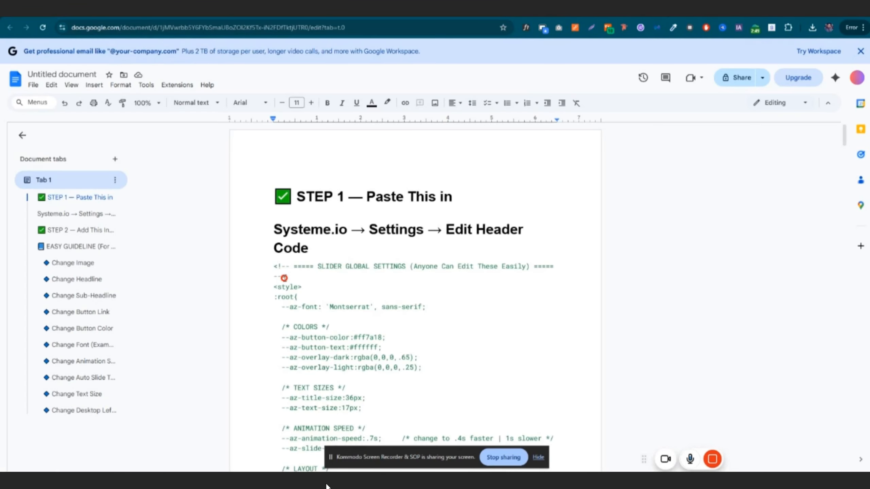
# Copy the entire Step 1 header code from the slider document, from the global settings comment to the closing script tag.
pyautogui.scroll(-10, 334, 330)
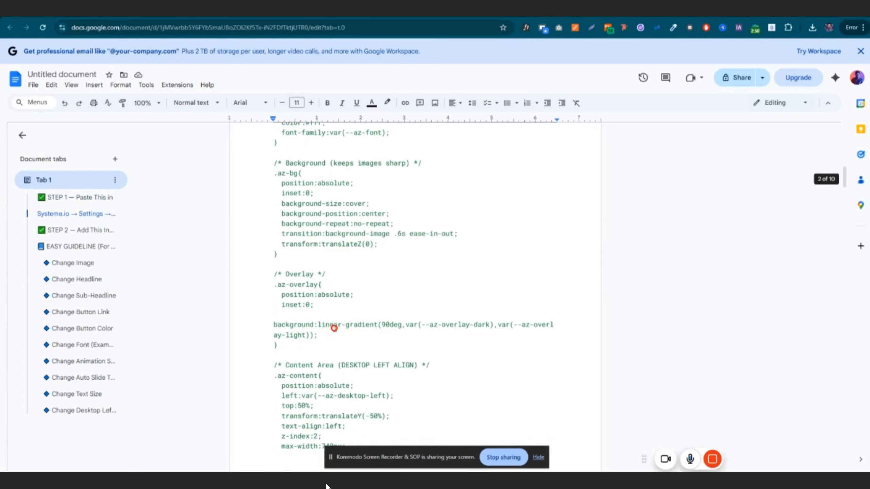
pyautogui.moveTo(334, 328); pyautogui.dragTo(289, 286)
pyautogui.rightClick(290, 285)
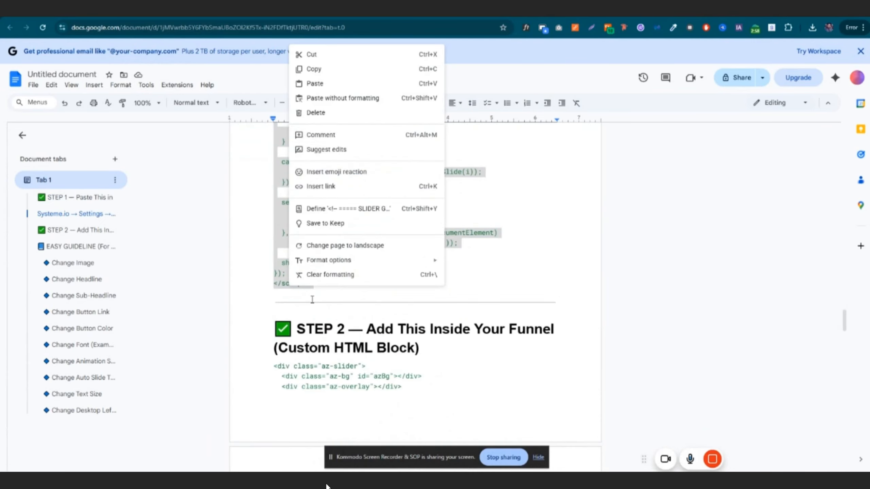
pyautogui.click(329, 69)
# Paste the copied slider code into the sales page's header code, check it from start to end, and save it.
pyautogui.click(260, 21)
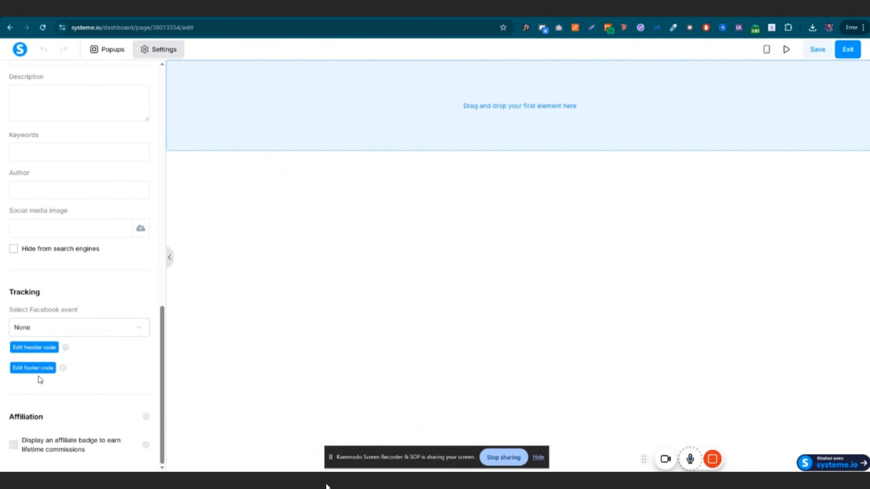
pyautogui.click(33, 347)
pyautogui.hotkey('ctrl', 'v')
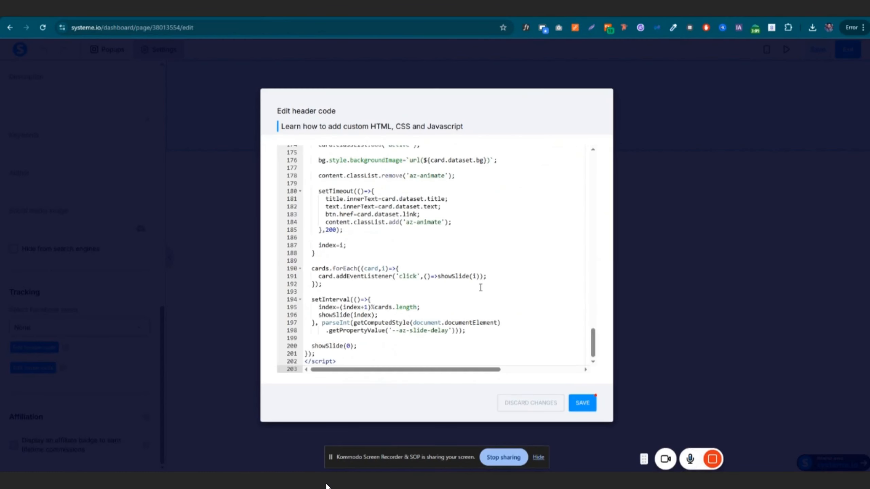
pyautogui.scroll(3, 465, 258)
pyautogui.scroll(-3, 465, 258)
pyautogui.scroll(10, 465, 257)
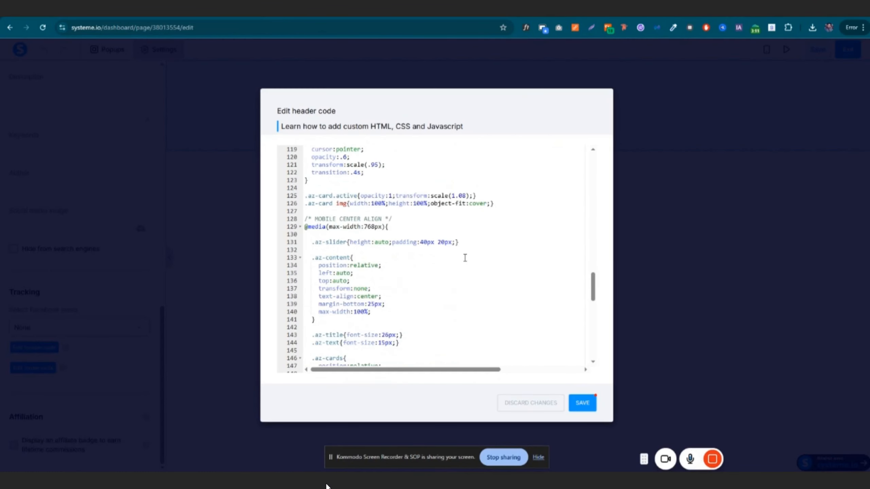
pyautogui.scroll(20, 465, 258)
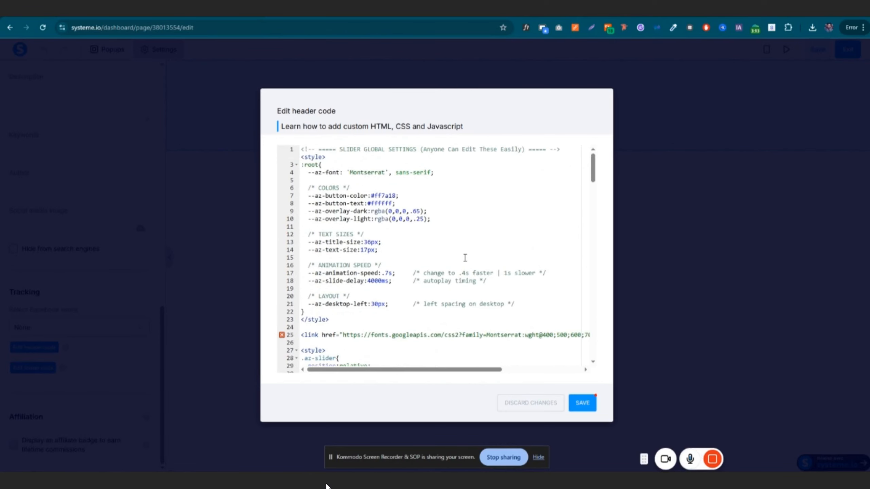
pyautogui.scroll(-4, 465, 258)
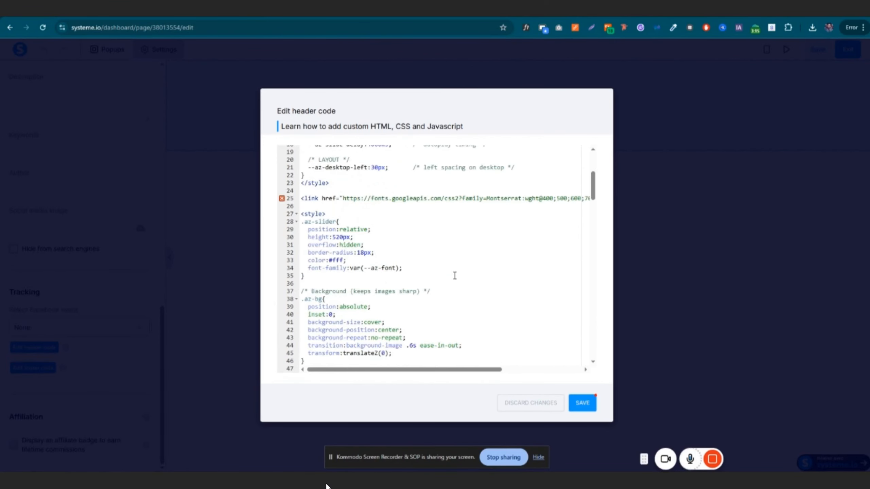
pyautogui.scroll(-20, 454, 276)
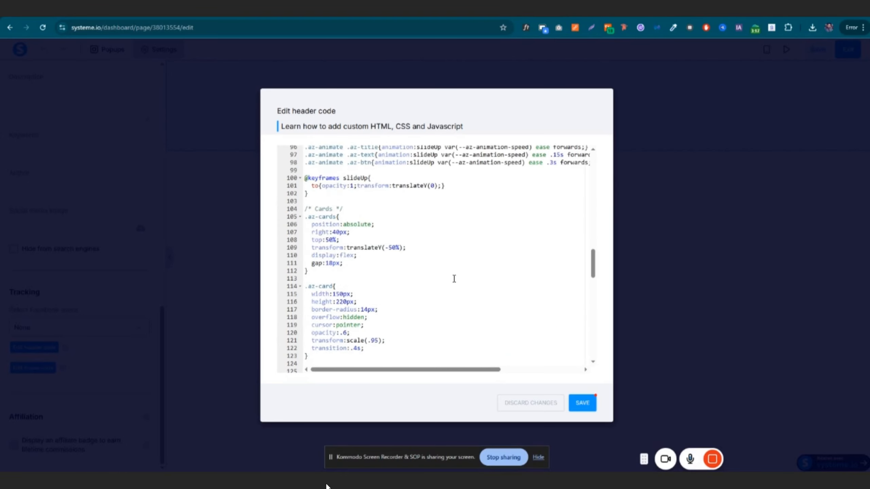
pyautogui.scroll(-20, 454, 279)
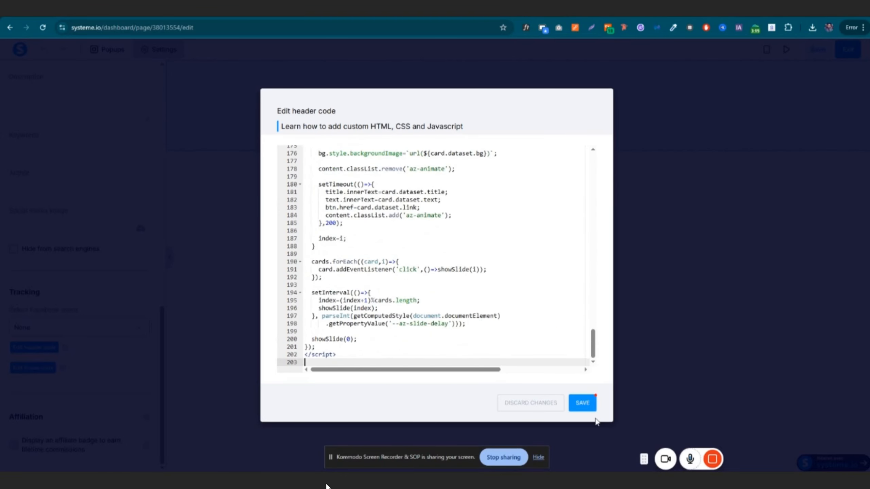
pyautogui.click(585, 411)
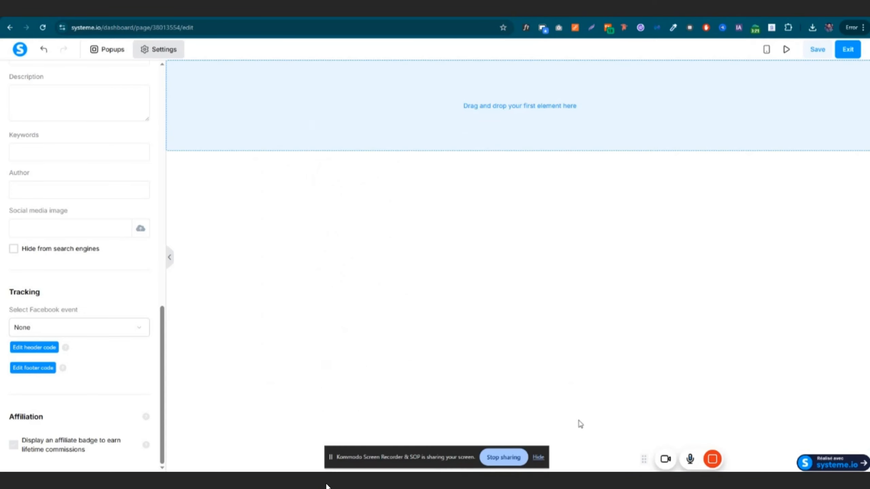
# Copy the complete Step 2 custom HTML block from the slider document, from the az-slider div to its final closing div.
pyautogui.moveTo(274, 229); pyautogui.dragTo(324, 304)
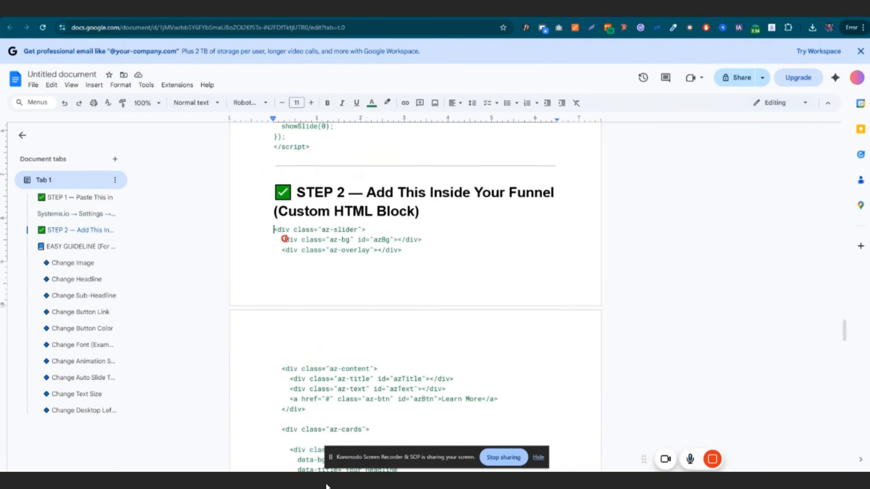
pyautogui.scroll(-4, 309, 256)
pyautogui.scroll(-4, 325, 296)
pyautogui.scroll(7, 325, 297)
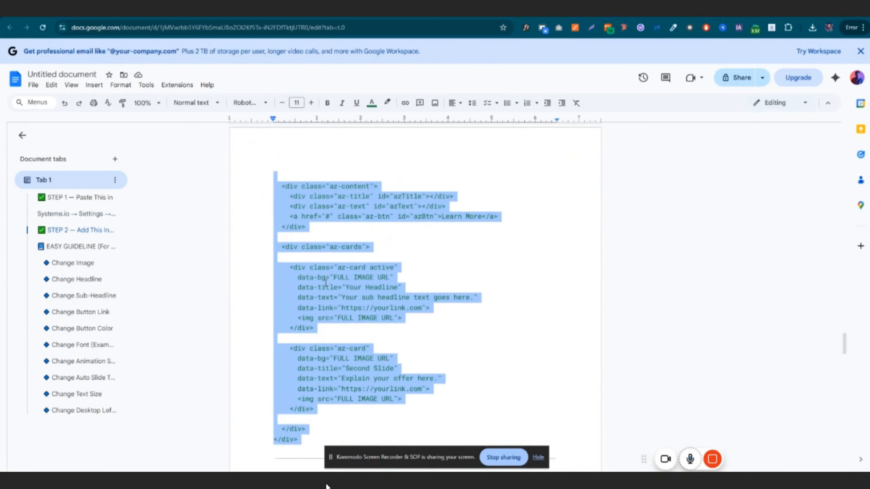
pyautogui.scroll(1, 327, 280)
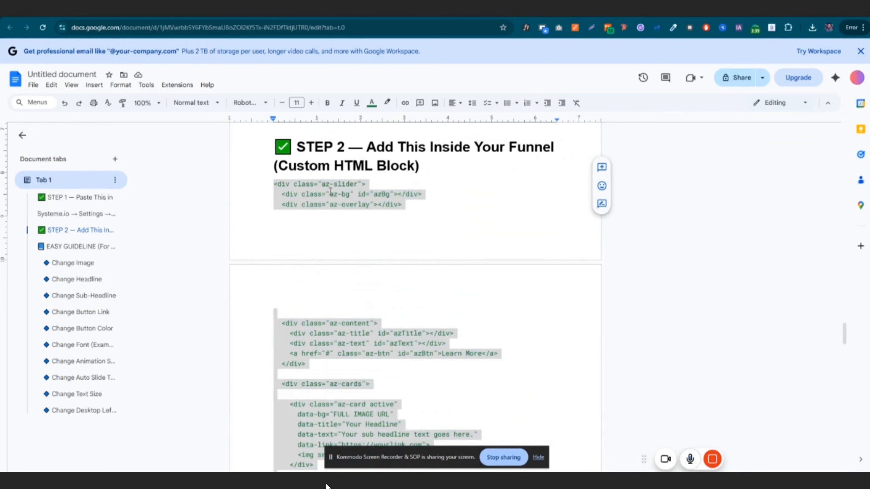
pyautogui.rightClick(327, 189)
pyautogui.click(353, 212)
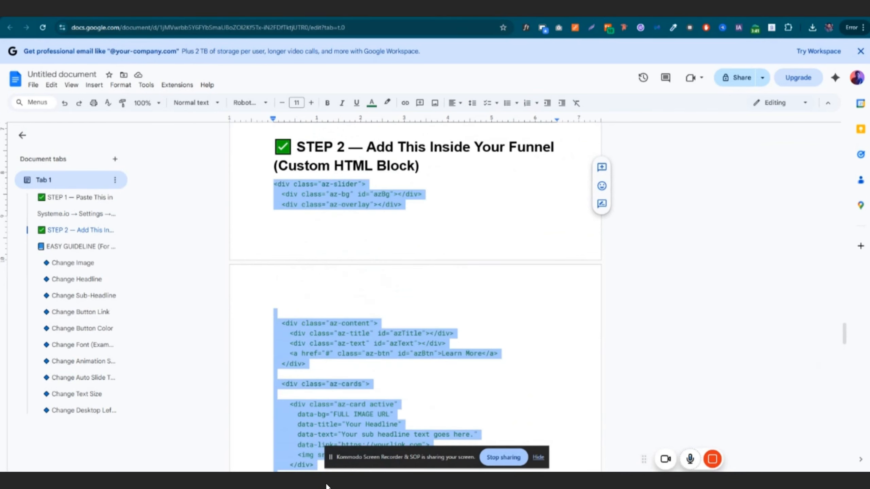
# Switch to the Systeme.io page editor and add a Raw HTML element to the empty page.
pyautogui.click(264, 9)
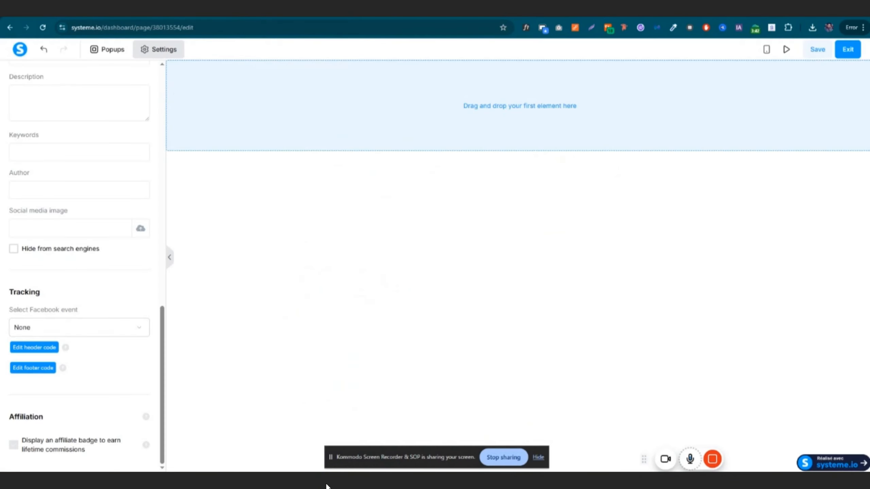
pyautogui.click(327, 107)
pyautogui.scroll(6, 62, 227)
pyautogui.scroll(-6, 62, 226)
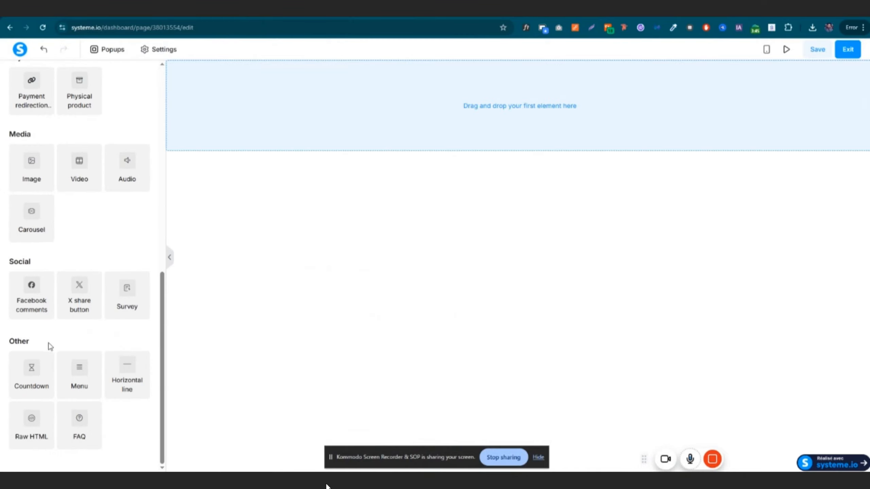
pyautogui.moveTo(32, 424); pyautogui.dragTo(450, 105)
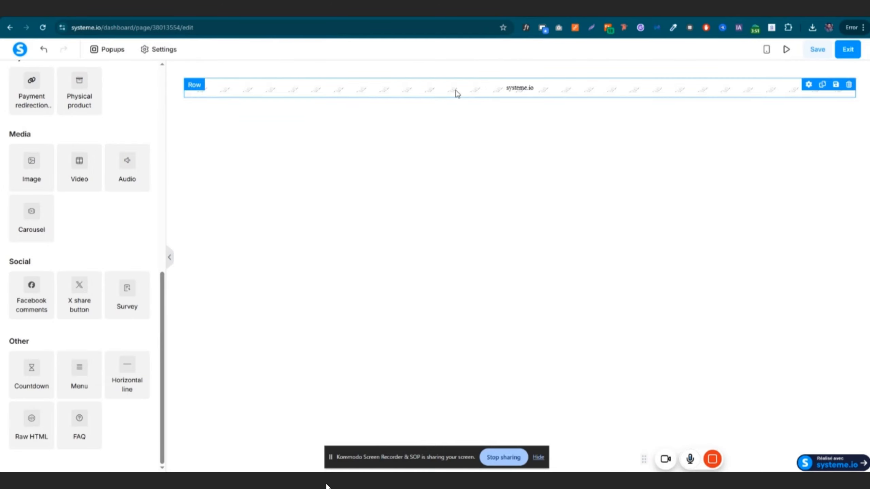
# Replace the Raw HTML element's default code with the copied az-slider block, then save the code and the page.
pyautogui.click(28, 164)
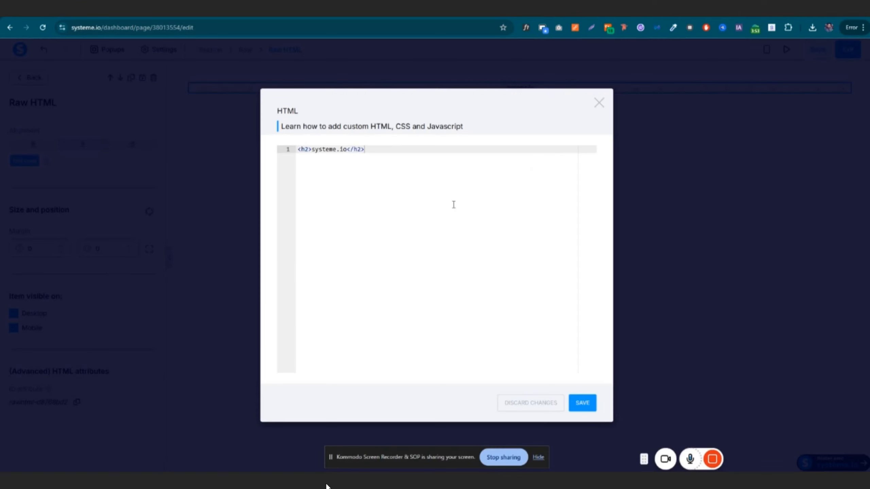
pyautogui.hotkey('ctrl', 'a')
pyautogui.hotkey('ctrl', 'v')
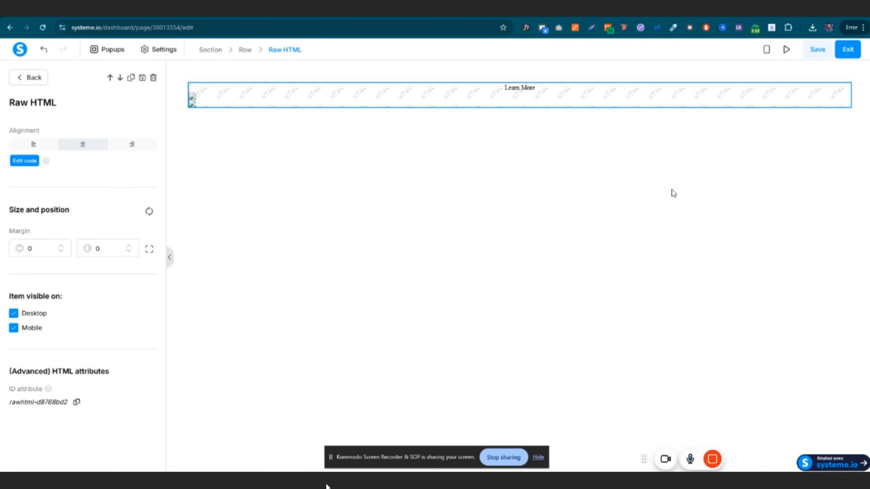
pyautogui.click(821, 50)
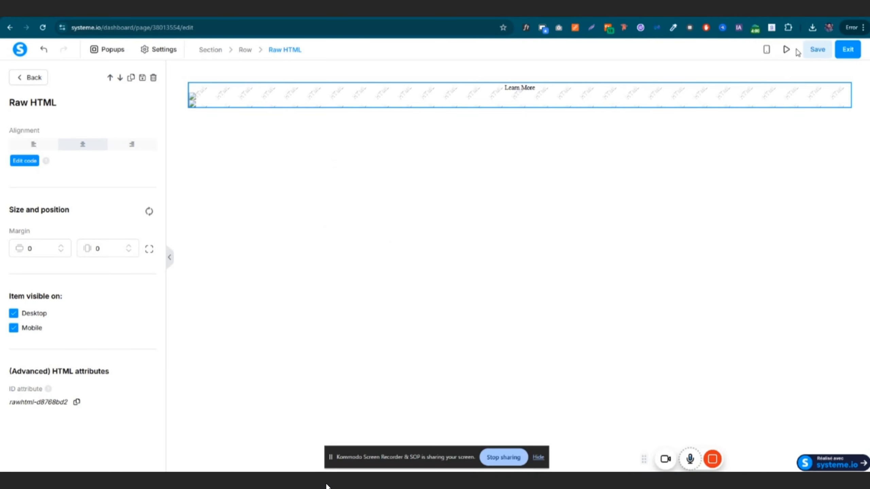
# Preview the sales page to check the slider's placeholder slides, then return to the page editor.
pyautogui.click(778, 51)
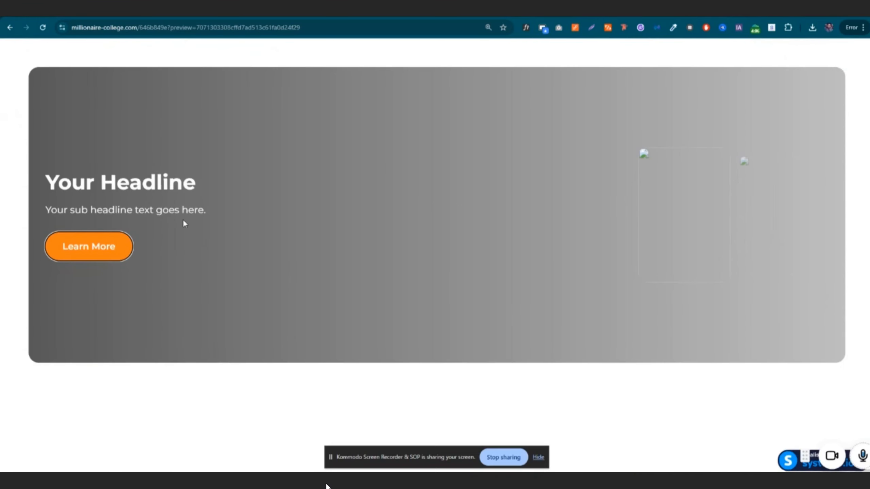
pyautogui.click(791, 219)
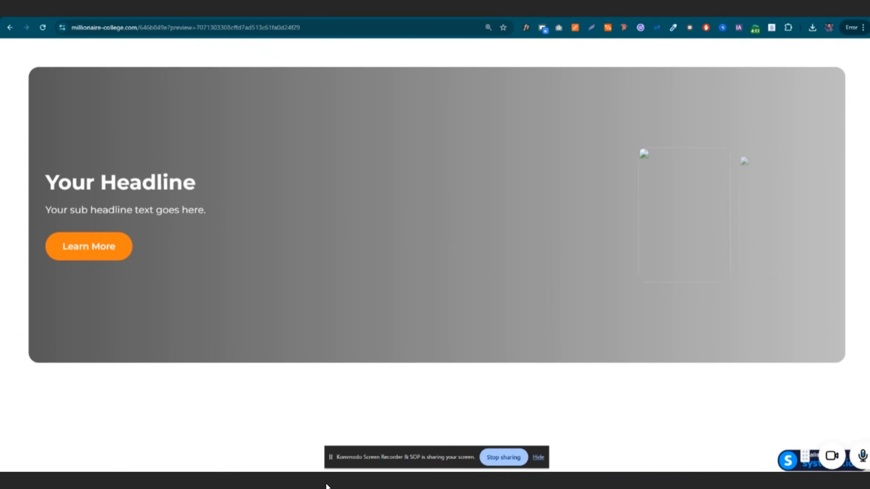
pyautogui.click(265, 11)
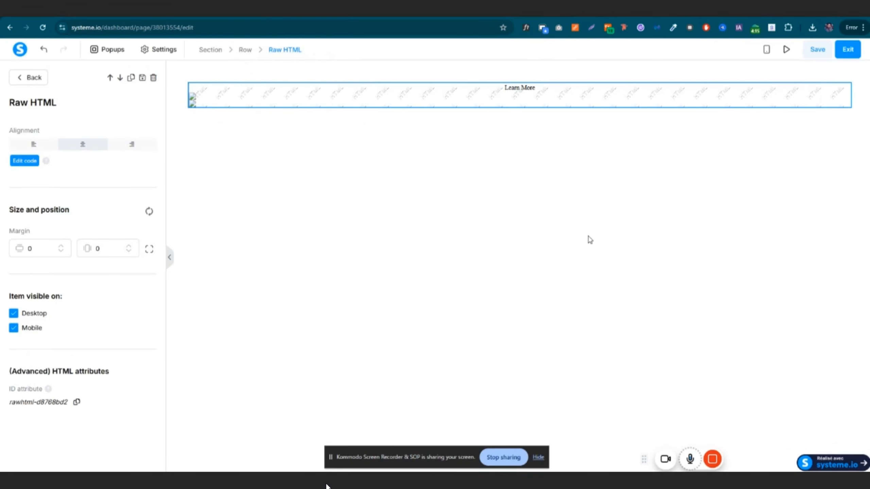
# Exit the page editor and open the account's Files library in a new tab.
pyautogui.click(848, 51)
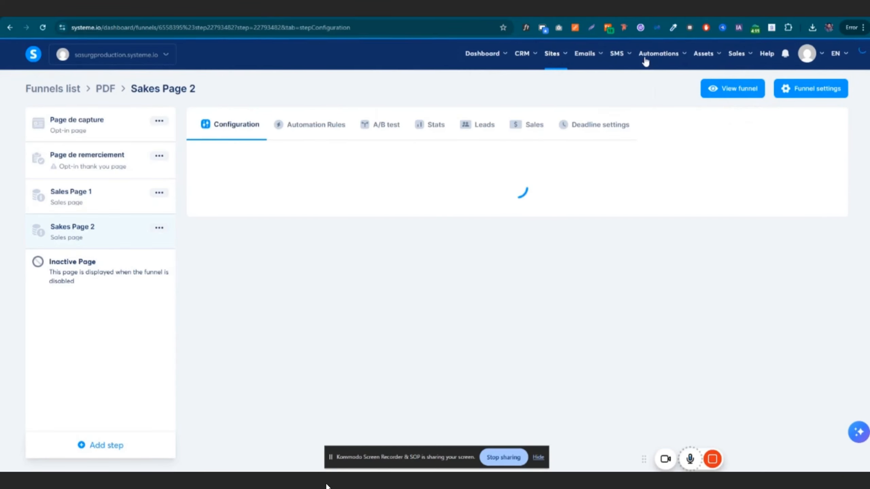
pyautogui.moveTo(671, 61)
pyautogui.moveTo(701, 58)
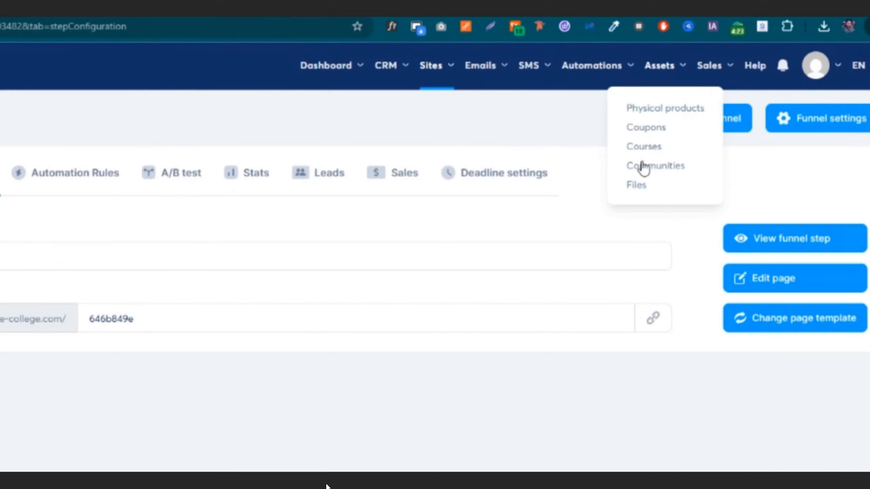
pyautogui.rightClick(637, 190)
pyautogui.click(654, 197)
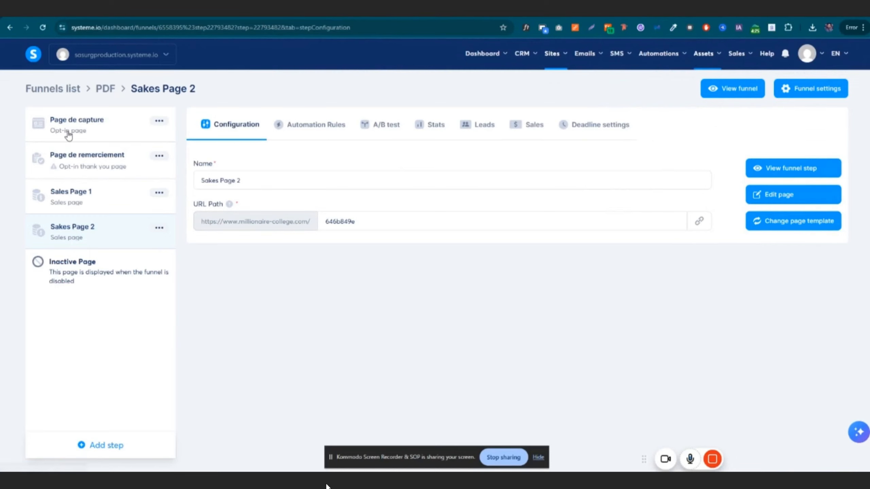
# Reopen Sakes Page 2 in the page editor and switch to the Files library.
pyautogui.click(756, 195)
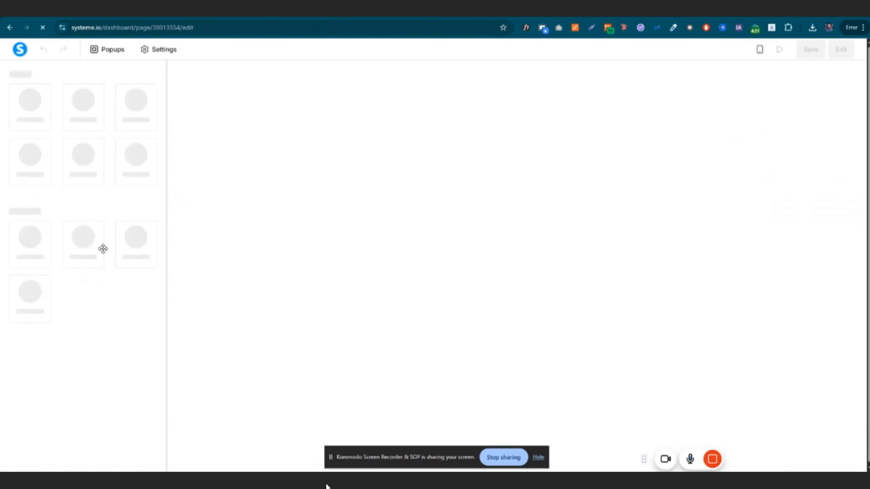
pyautogui.hotkey('ctrl', 'Tab')
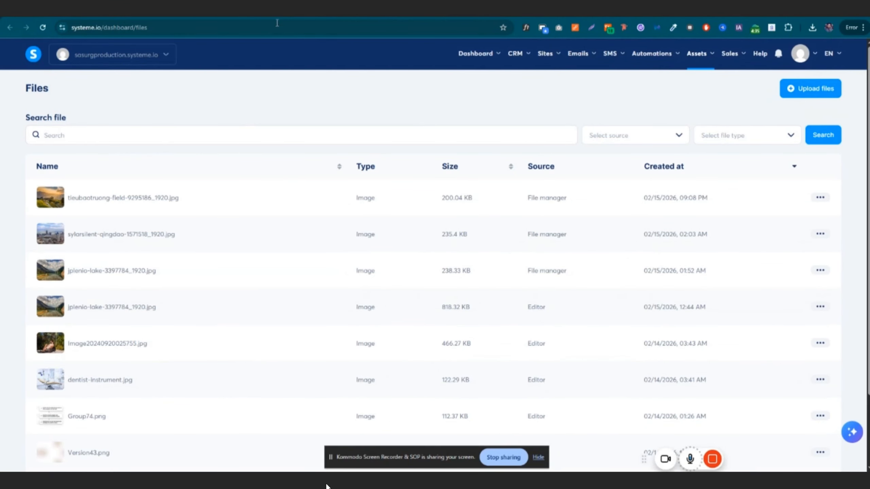
pyautogui.hotkey('ctrl', 'Tab')
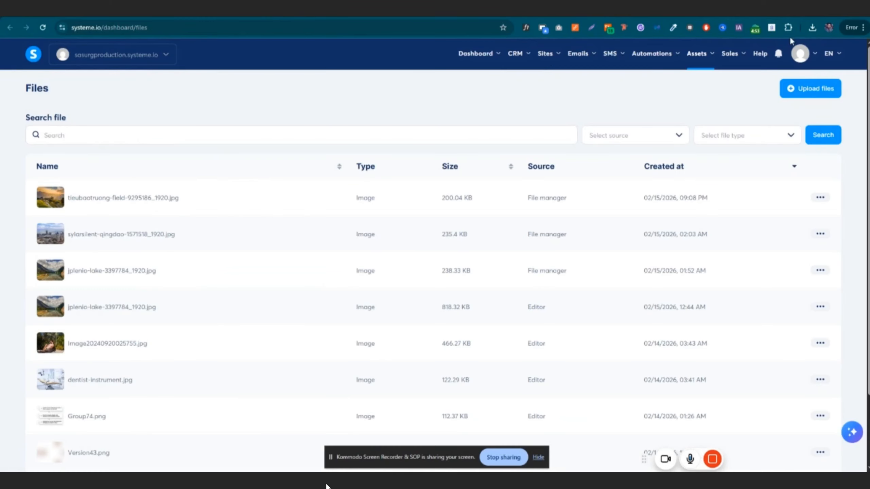
# Upload the image kanenori-cape-7404790_1920.jpg to the Files library.
pyautogui.moveTo(697, 53)
pyautogui.click(796, 93)
pyautogui.click(436, 248)
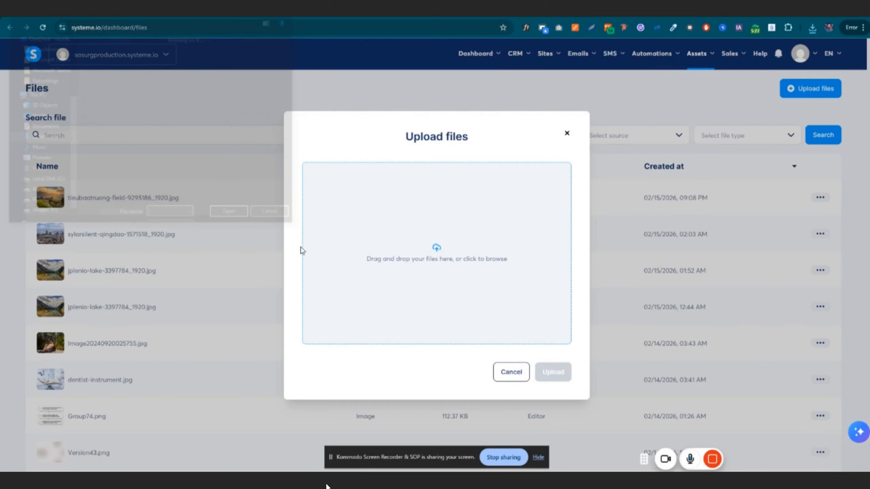
pyautogui.click(547, 424)
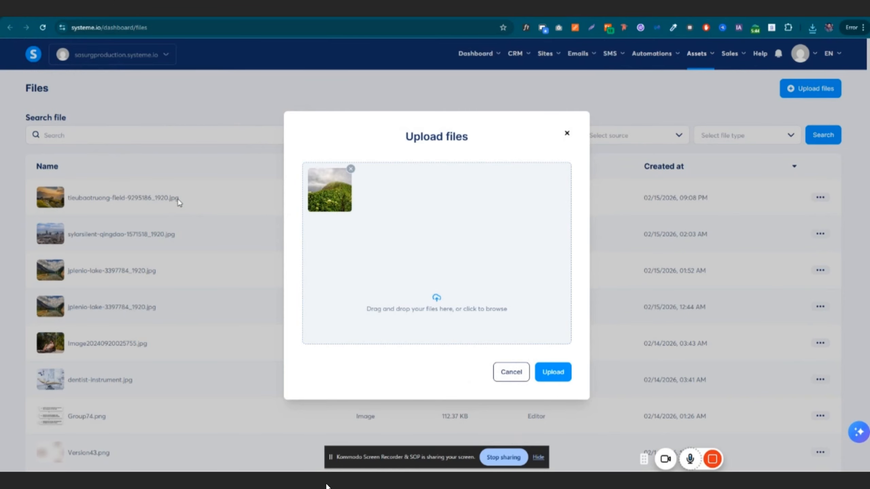
pyautogui.click(555, 376)
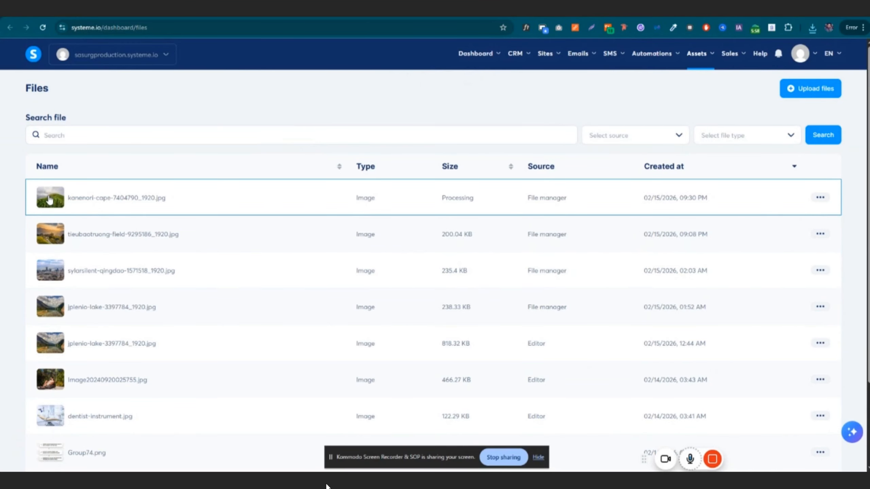
# Open the preview of the uploaded kanenori-cape-7404790_1920.jpg and copy its image address.
pyautogui.click(51, 200)
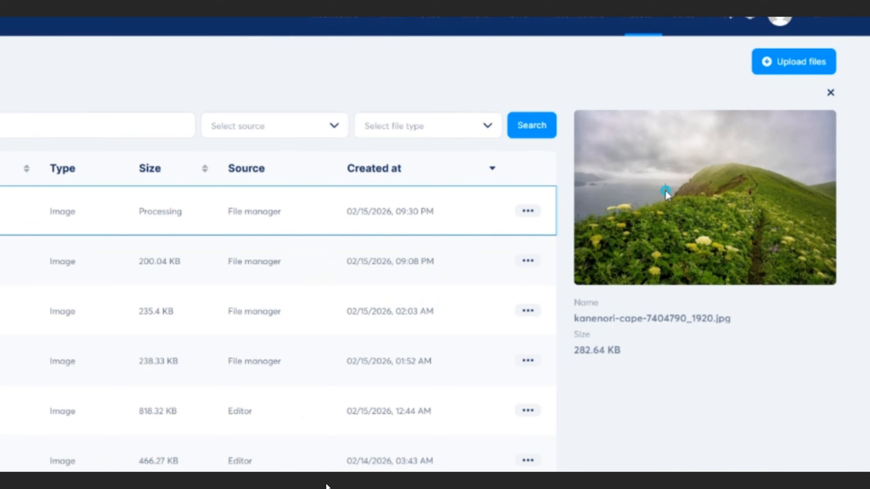
pyautogui.rightClick(666, 192)
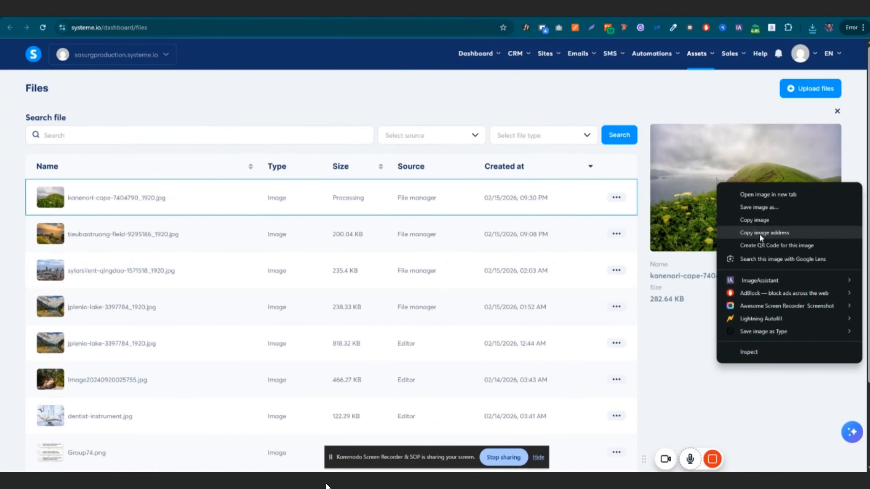
pyautogui.click(724, 261)
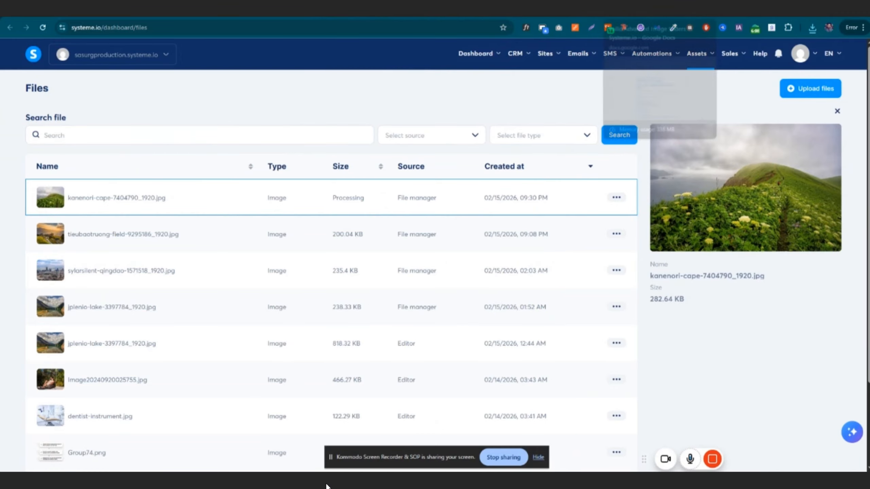
# Switch to the Google Docs guide and read in its Change Image section which data-bg and img src values to replace.
pyautogui.click(639, 18)
pyautogui.scroll(-20, 453, 278)
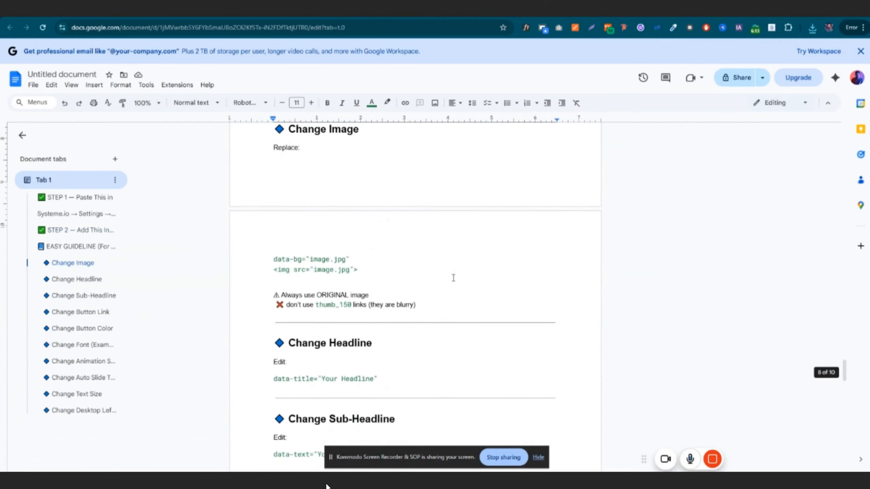
pyautogui.scroll(4, 442, 278)
pyautogui.scroll(3, 440, 278)
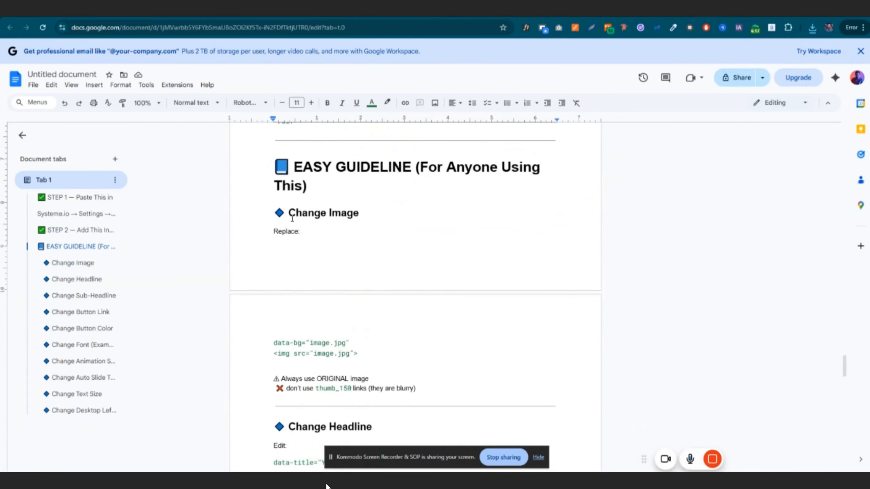
pyautogui.moveTo(290, 216); pyautogui.dragTo(365, 215)
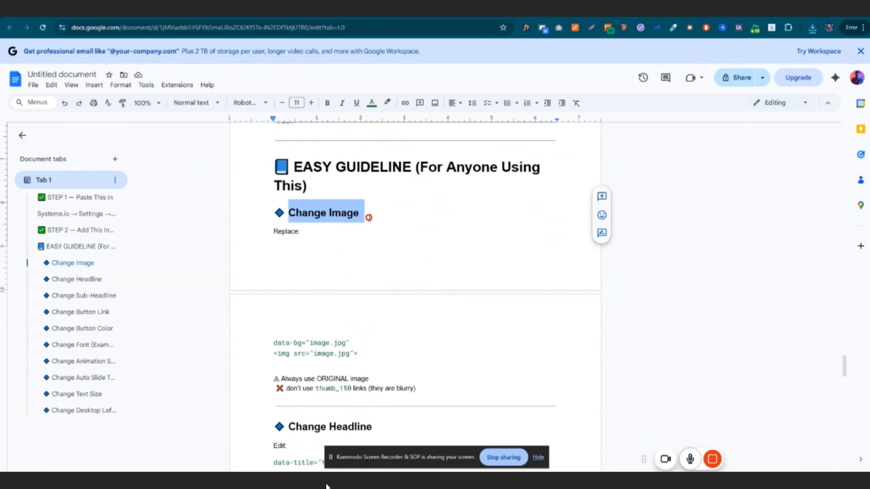
pyautogui.click(282, 240)
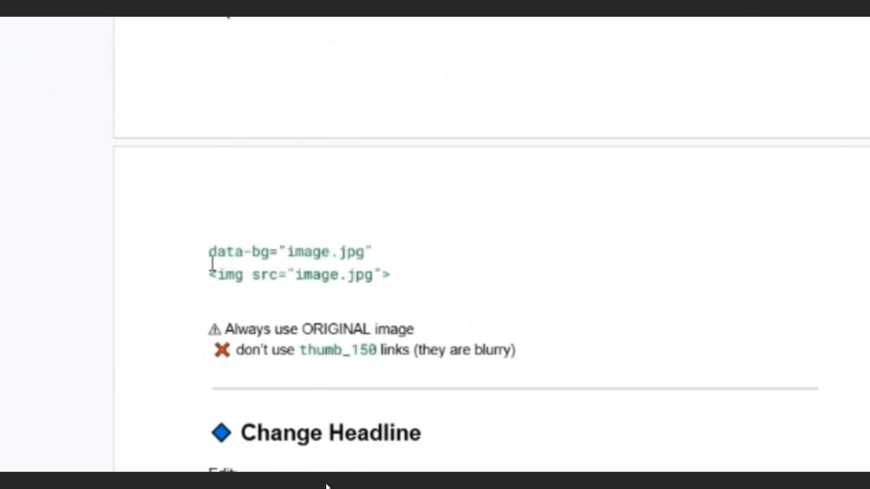
pyautogui.moveTo(287, 254); pyautogui.dragTo(364, 253)
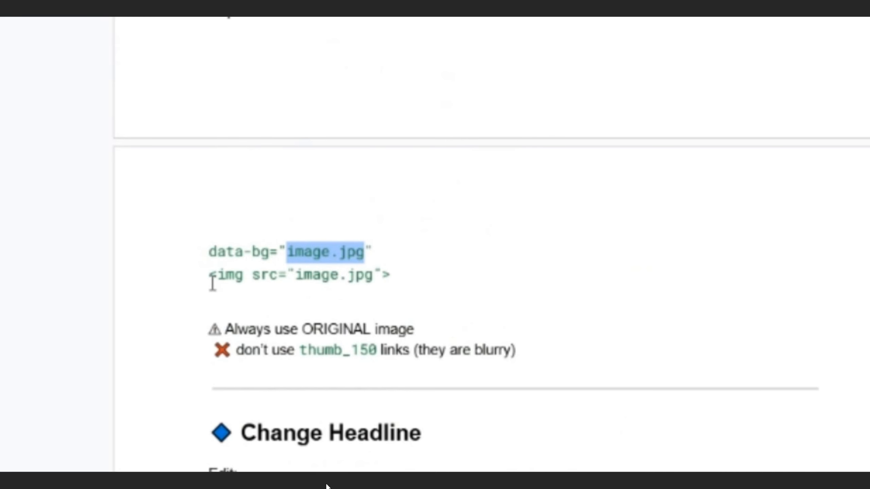
pyautogui.moveTo(296, 277); pyautogui.dragTo(376, 277)
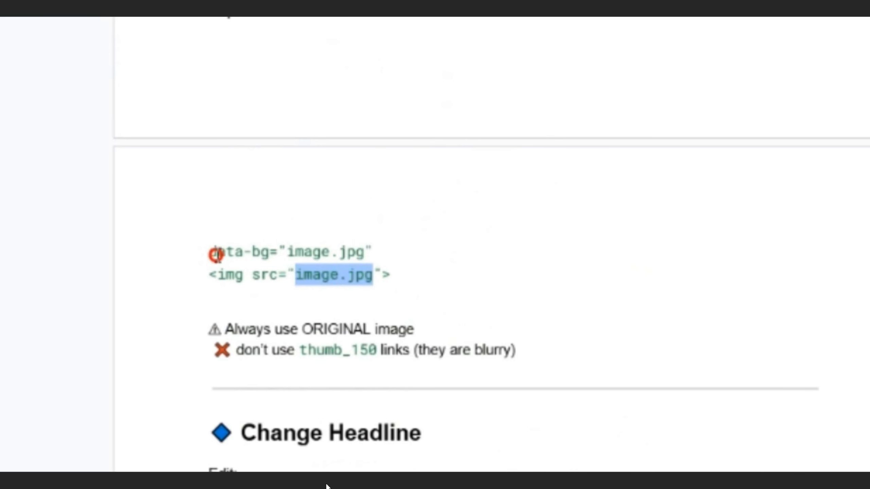
pyautogui.moveTo(217, 255); pyautogui.dragTo(270, 253)
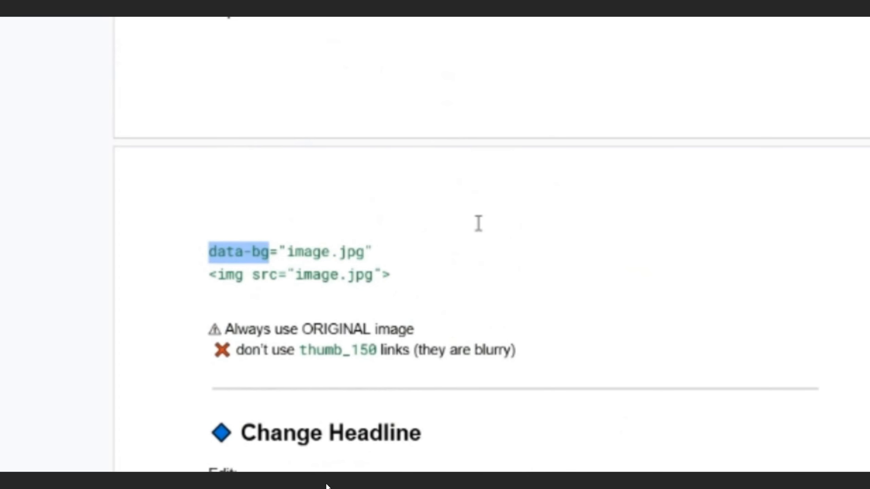
# Locate the FULL IMAGE URL placeholders for data-bg and img src in the first card of the Step 2 code.
pyautogui.scroll(12, 479, 223)
pyautogui.scroll(-3, 377, 327)
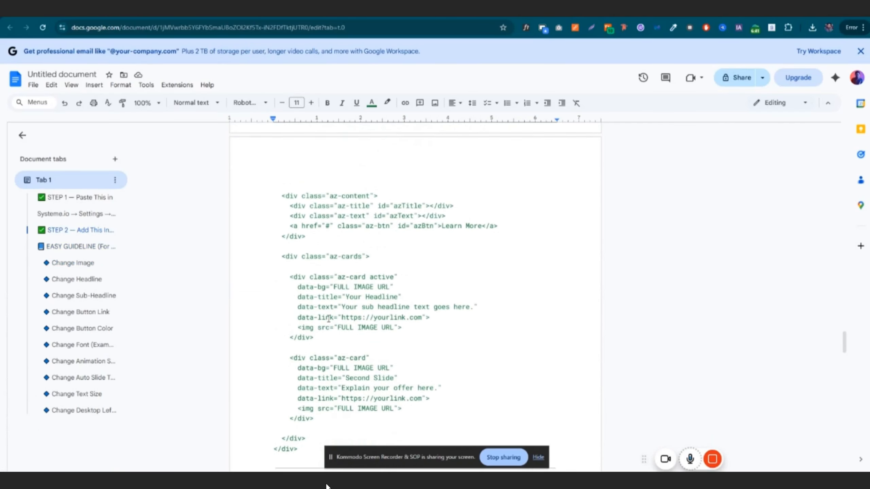
pyautogui.scroll(-1, 328, 319)
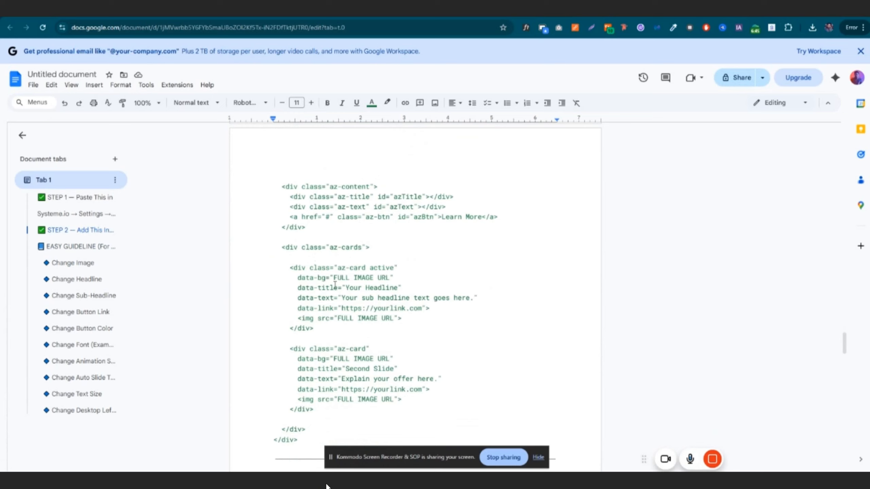
pyautogui.moveTo(297, 278); pyautogui.dragTo(390, 279)
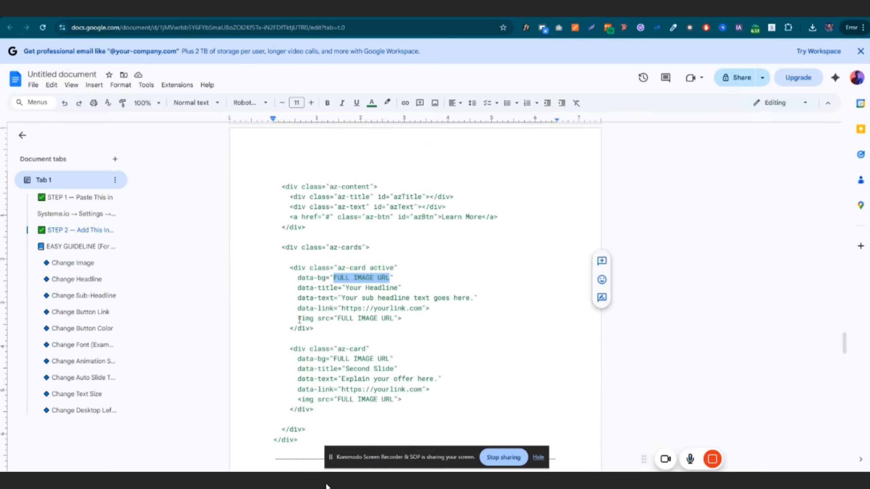
pyautogui.moveTo(306, 320); pyautogui.dragTo(394, 319)
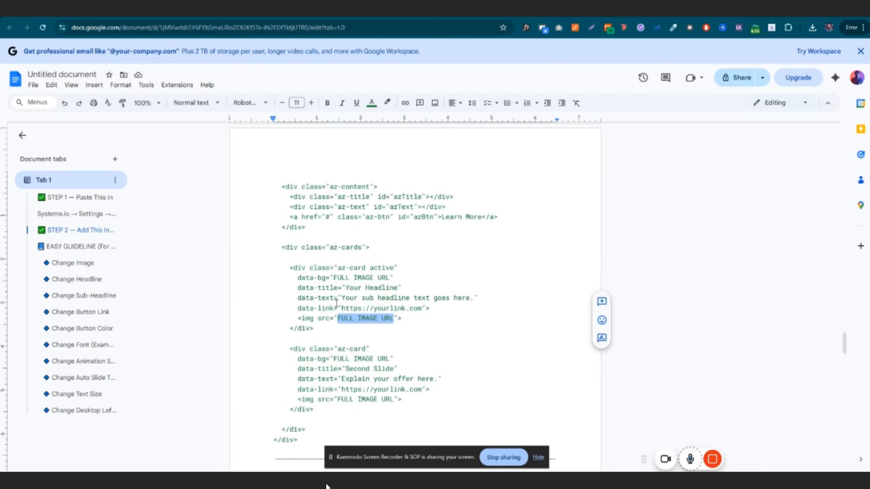
pyautogui.moveTo(335, 278); pyautogui.dragTo(387, 279)
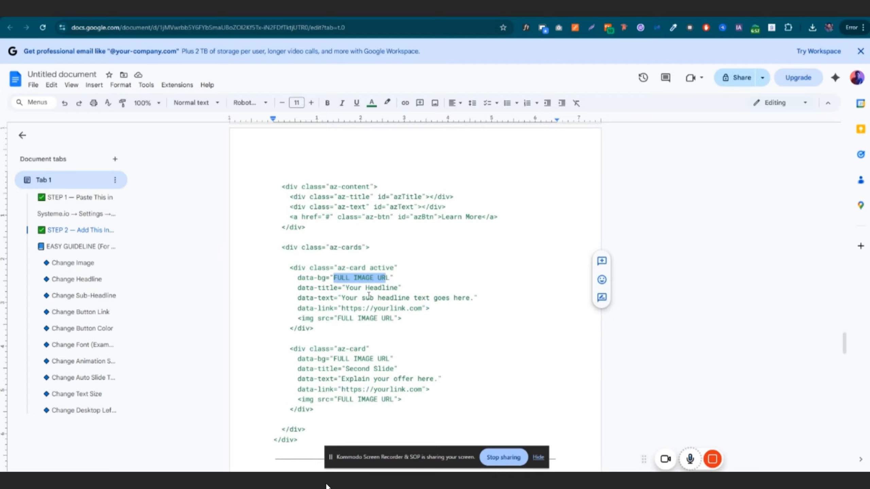
pyautogui.moveTo(340, 319); pyautogui.dragTo(391, 320)
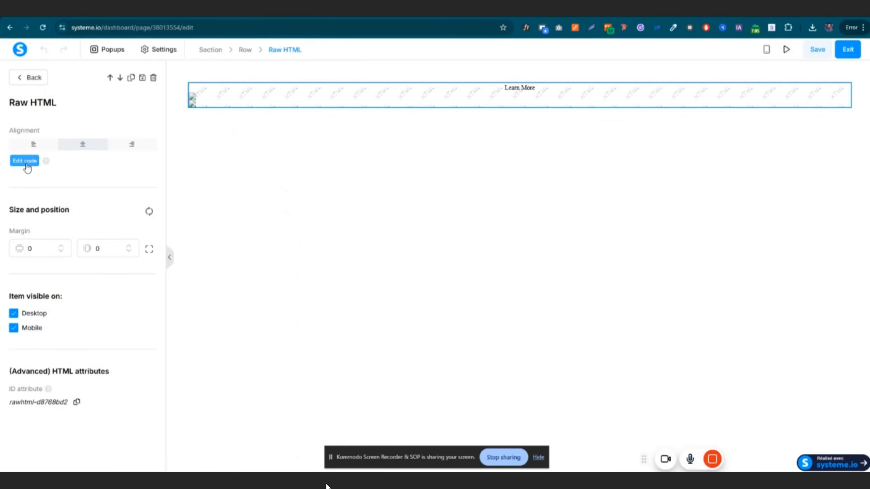
# In the Raw HTML code, replace the first card's data-bg and img src placeholders with the copied kanenori-cape-7404790_1920.jpg address.
pyautogui.click(25, 161)
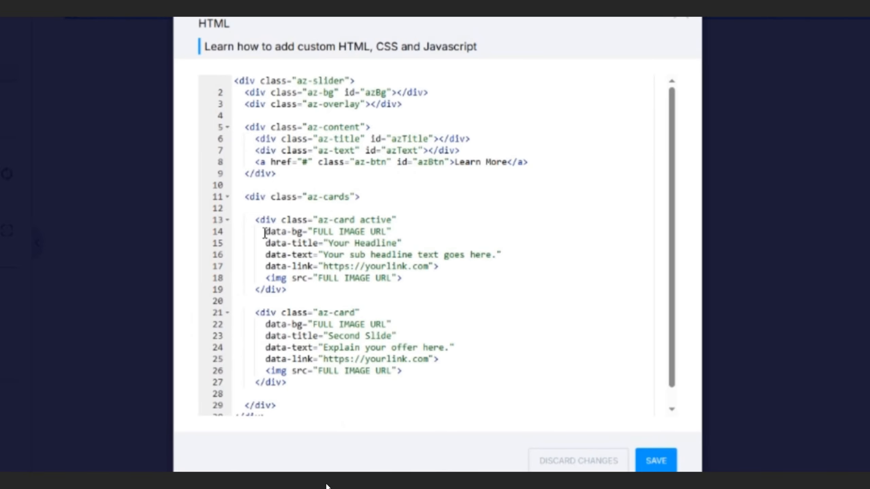
pyautogui.moveTo(265, 234); pyautogui.dragTo(387, 232)
pyautogui.write('https://d1yei2z3i6k35z.cloudfront.net/15412311/6991e6ab451e7_kanenori-cape-7404790_1920.jpg')
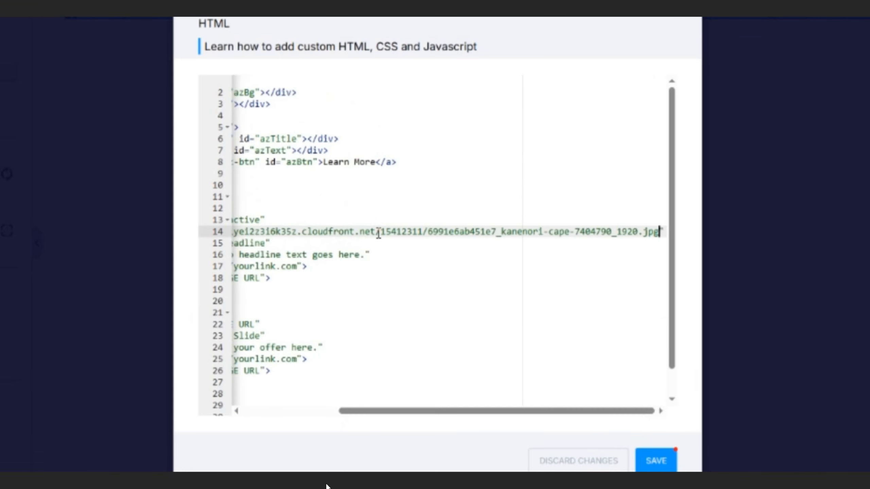
pyautogui.click(465, 403)
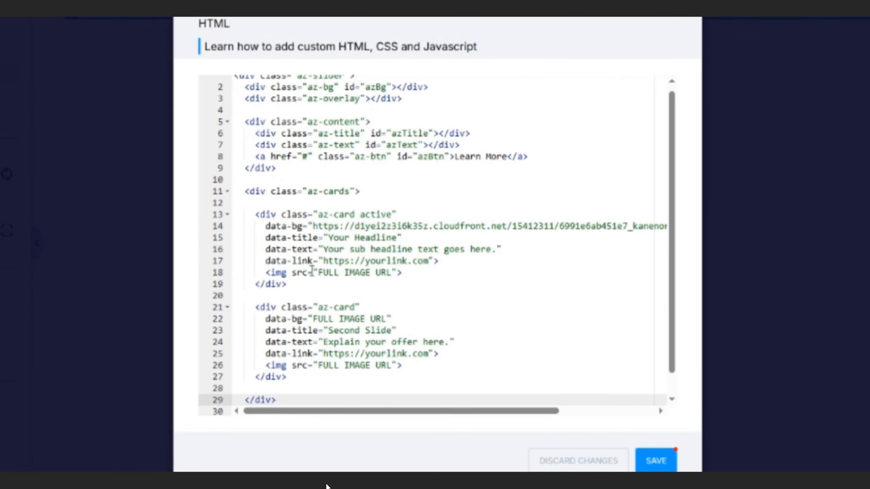
pyautogui.click(319, 273)
pyautogui.moveTo(319, 272); pyautogui.dragTo(392, 272)
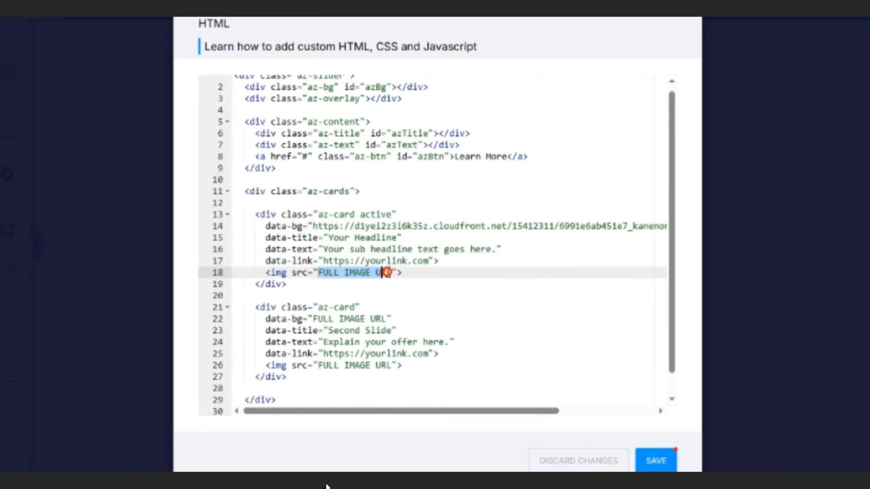
pyautogui.write('https://d1yei2z3i6k35z.cloudfront.net/15412311/6991e6ab451e7_kanenori-cape-7404790_1920.jpg')
pyautogui.moveTo(426, 415); pyautogui.dragTo(262, 414)
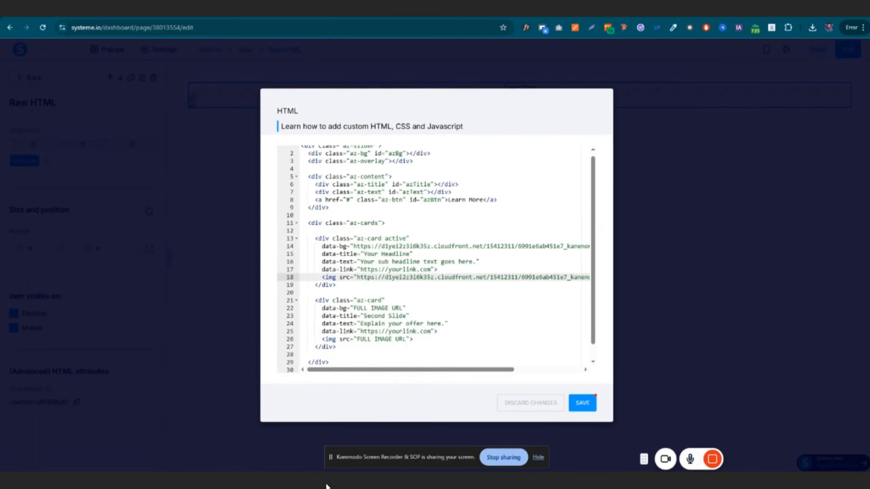
# Switch to the Google Docs guide and examine how to change the headline, sub-headline and button link, locating data-title, data-text and data-link.
pyautogui.click(656, 14)
pyautogui.scroll(-3, 319, 291)
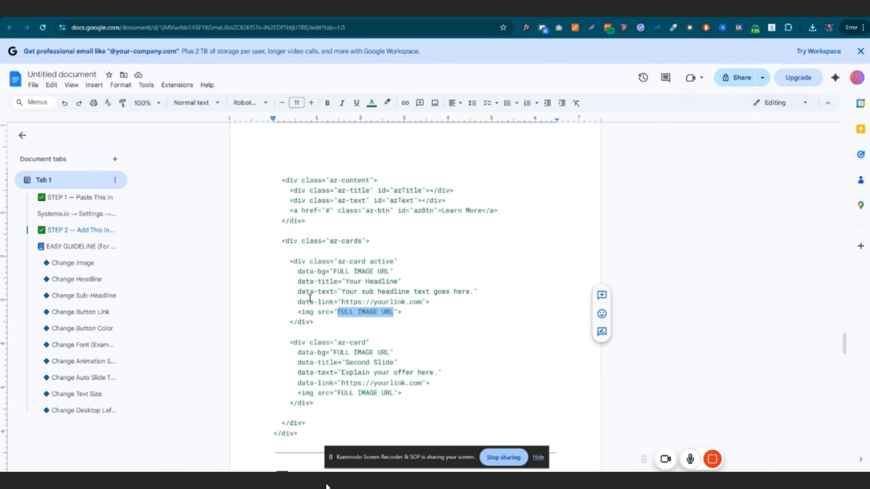
pyautogui.scroll(-15, 330, 278)
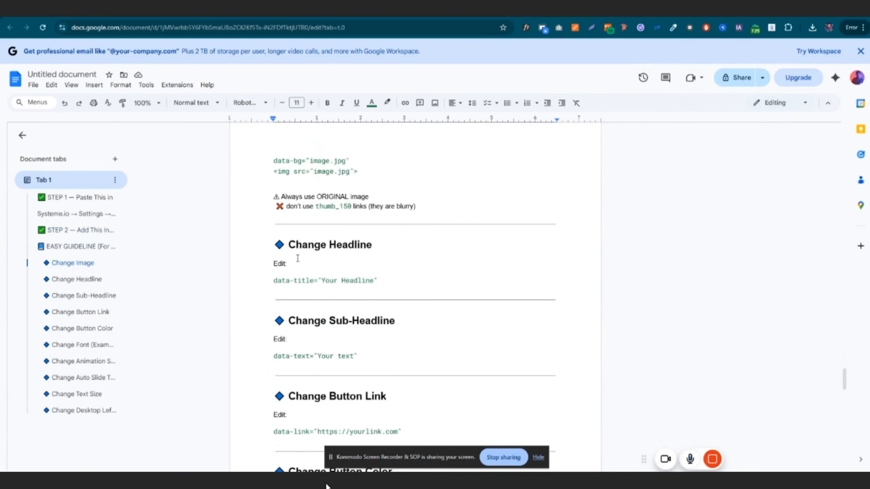
pyautogui.tripleClick(295, 247)
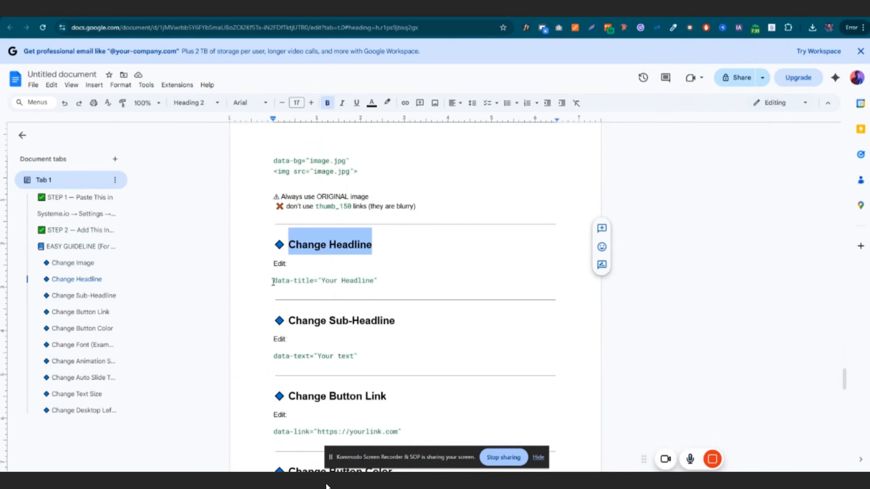
pyautogui.moveTo(274, 280); pyautogui.dragTo(309, 280)
pyautogui.scroll(12, 357, 283)
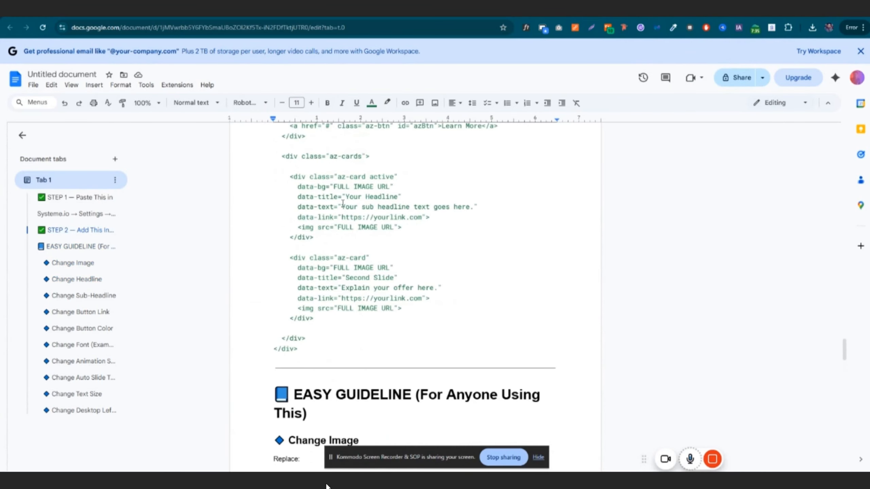
pyautogui.moveTo(346, 196); pyautogui.dragTo(397, 198)
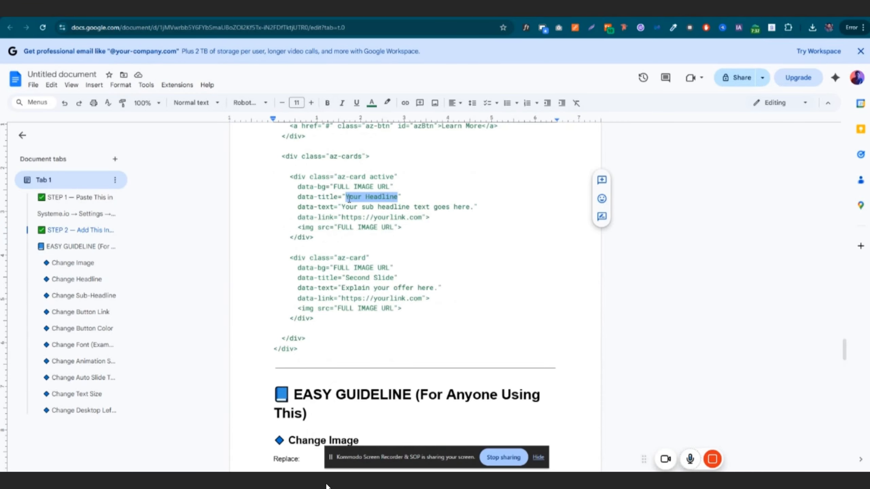
pyautogui.moveTo(300, 198); pyautogui.dragTo(472, 209)
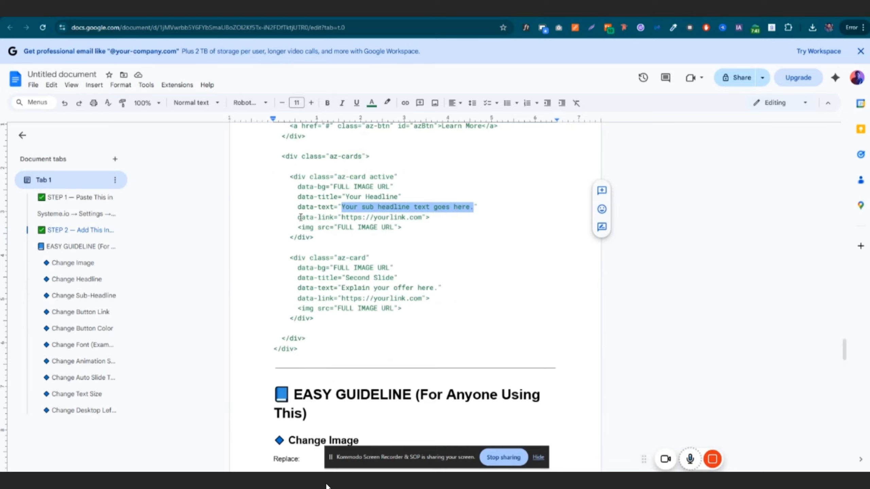
pyautogui.moveTo(300, 217); pyautogui.dragTo(421, 217)
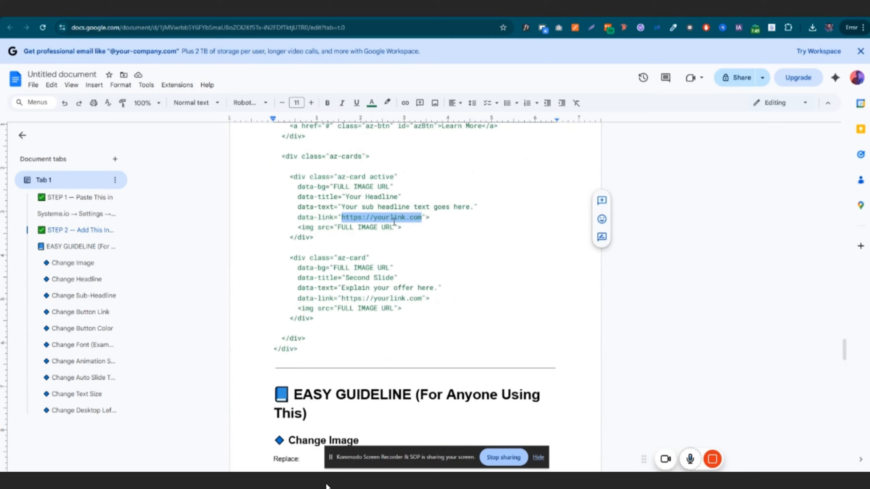
pyautogui.scroll(-8, 333, 260)
pyautogui.scroll(-6, 329, 281)
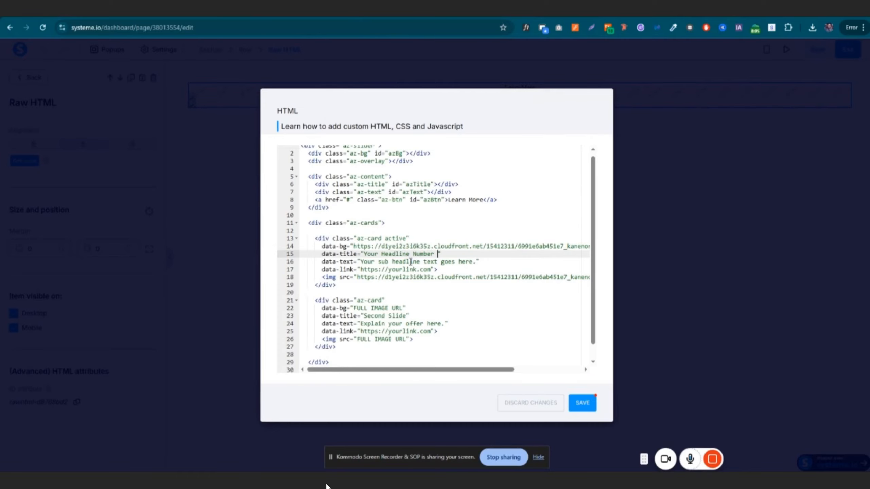
# Set the first card's data-title to "Your Headline Number 01" in the Raw HTML code.
pyautogui.write('01')
pyautogui.click(410, 262)
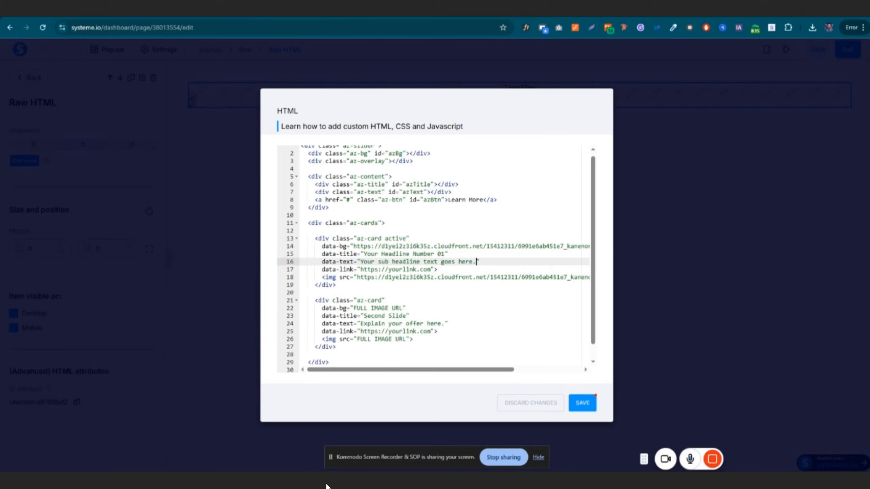
# Copy the image address of tieubaotruong-field-9295186_1920.jpg from the Files library and return to the Raw HTML code.
pyautogui.click(295, 9)
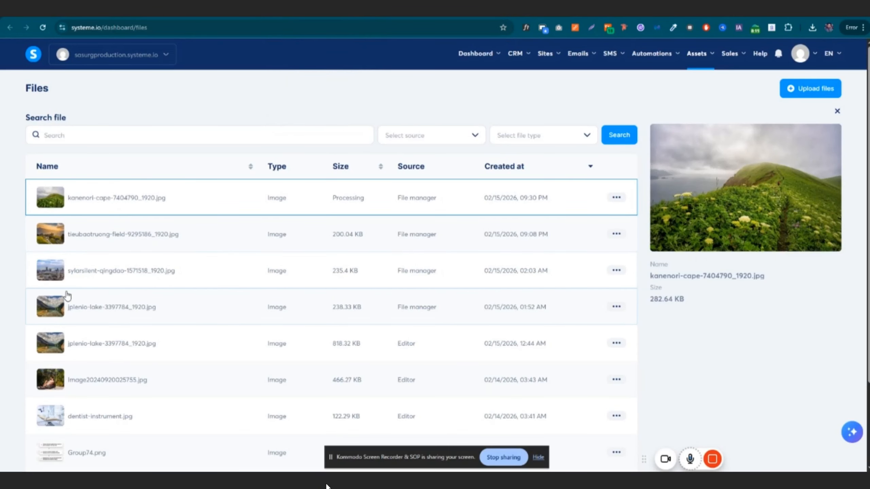
pyautogui.click(100, 242)
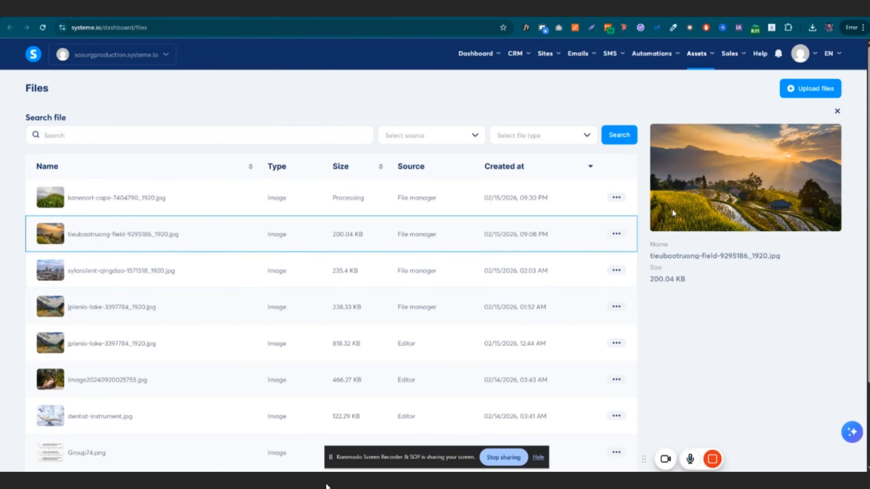
pyautogui.rightClick(714, 194)
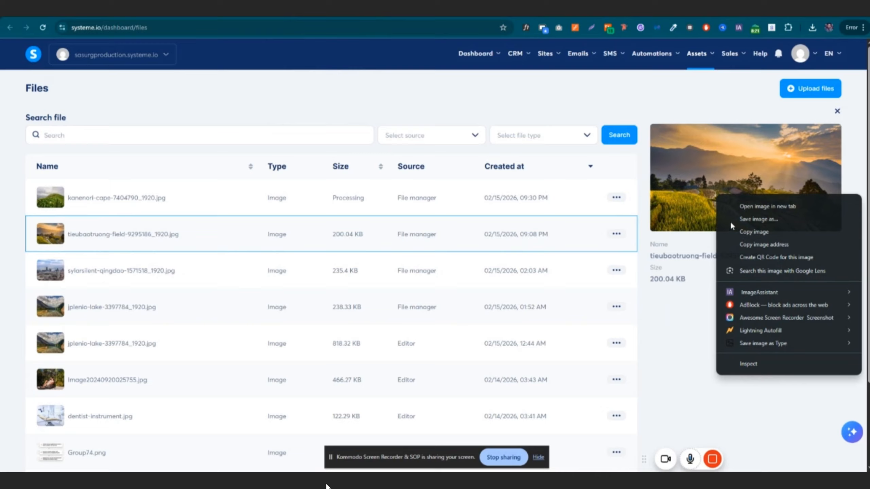
pyautogui.click(770, 245)
pyautogui.click(327, 485)
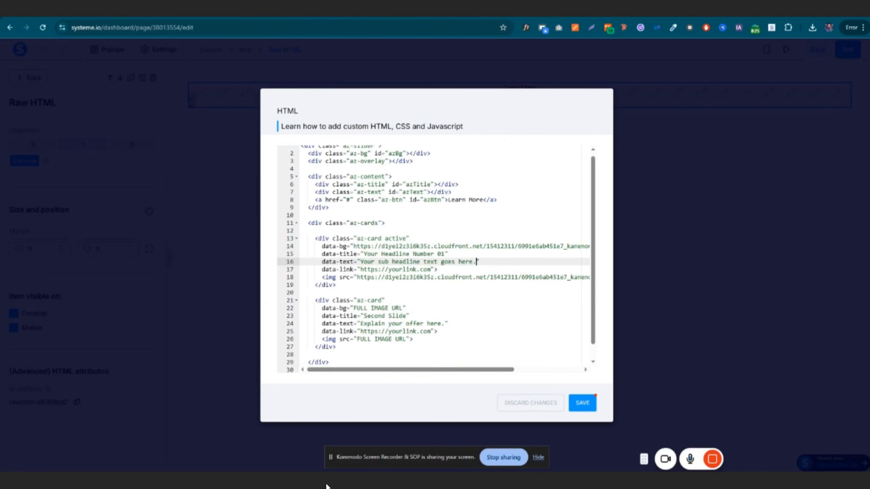
# Replace the second card's data-bg and img src placeholders with the copied tieubaotruong-field-9295186_1920.jpg address.
pyautogui.scroll(-1, 381, 288)
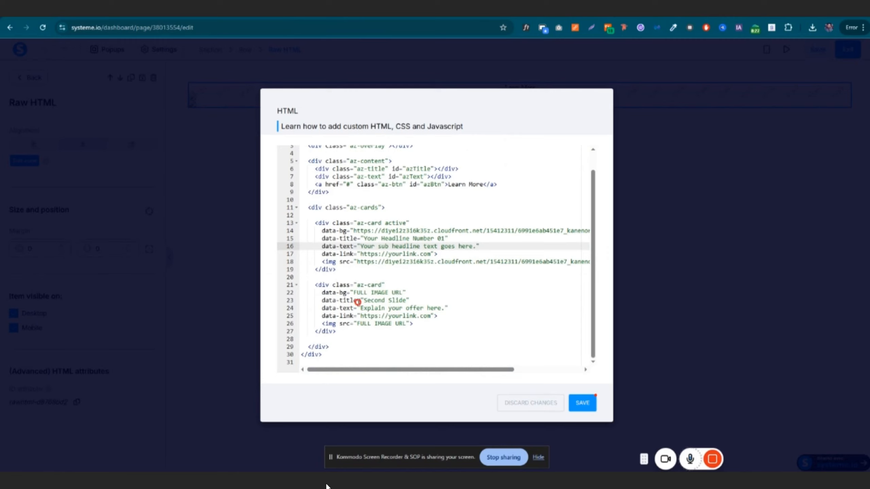
pyautogui.click(357, 300)
pyautogui.moveTo(316, 284); pyautogui.dragTo(387, 333)
pyautogui.click(365, 291)
pyautogui.moveTo(353, 292); pyautogui.dragTo(402, 294)
pyautogui.hotkey('ctrl', 'v')
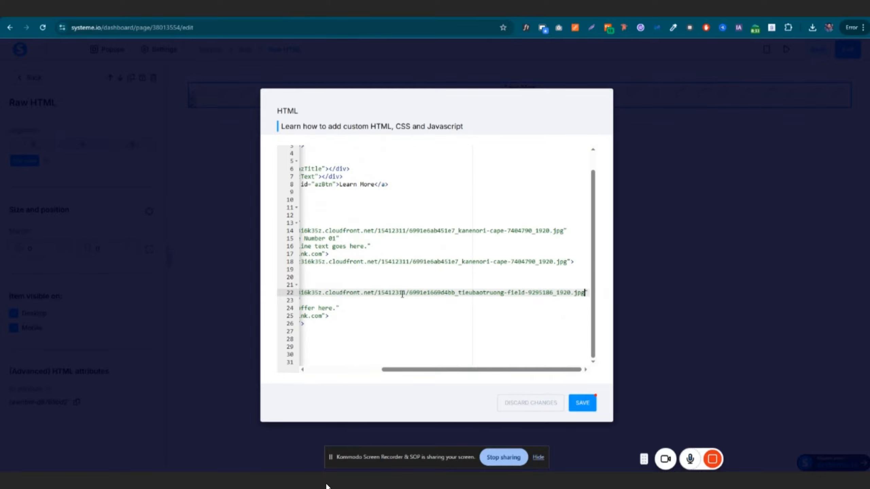
pyautogui.moveTo(438, 369); pyautogui.dragTo(312, 370)
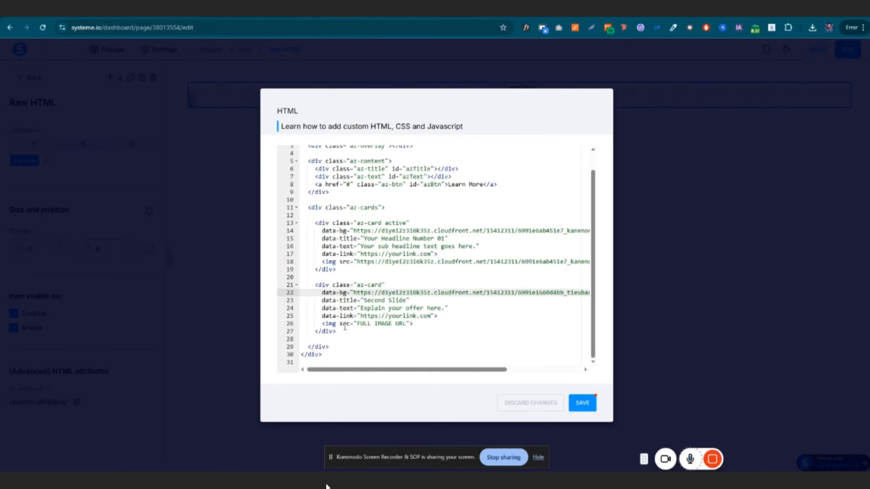
pyautogui.moveTo(358, 325); pyautogui.dragTo(403, 325)
pyautogui.hotkey('ctrl', 'v')
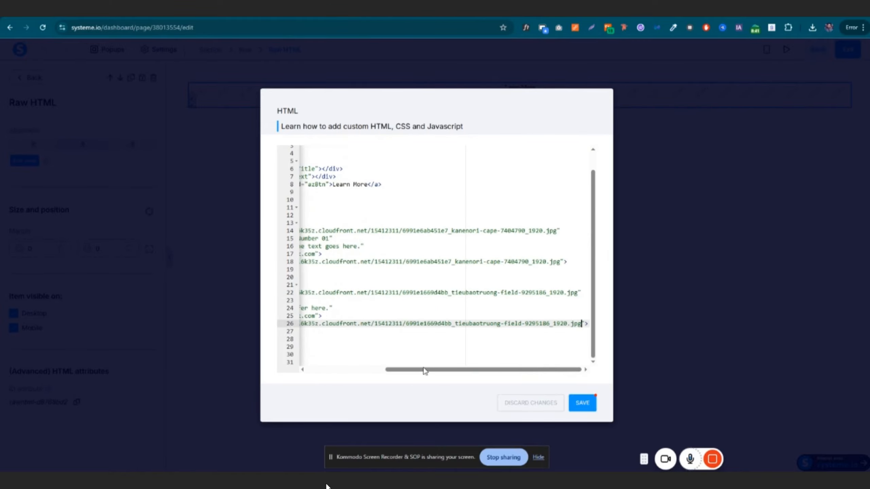
pyautogui.click(357, 369)
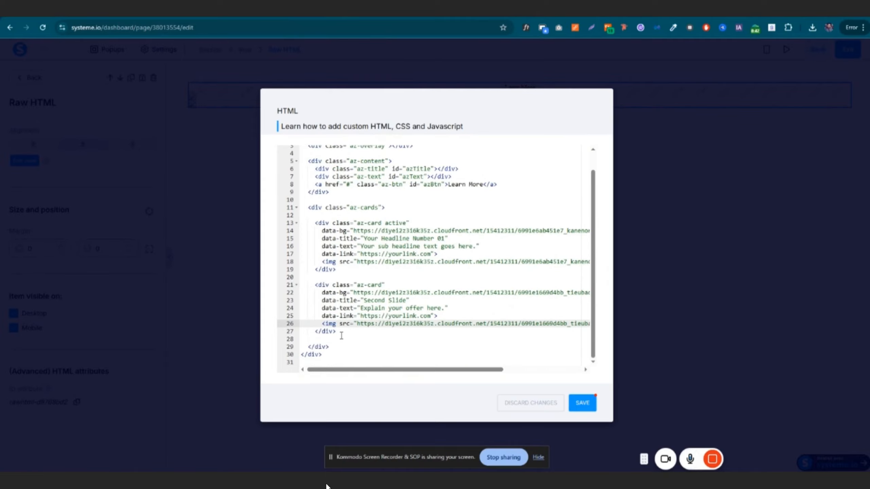
# Set the second card's data-title to "Second Slide Number 02" and save the HTML code.
pyautogui.click(406, 300)
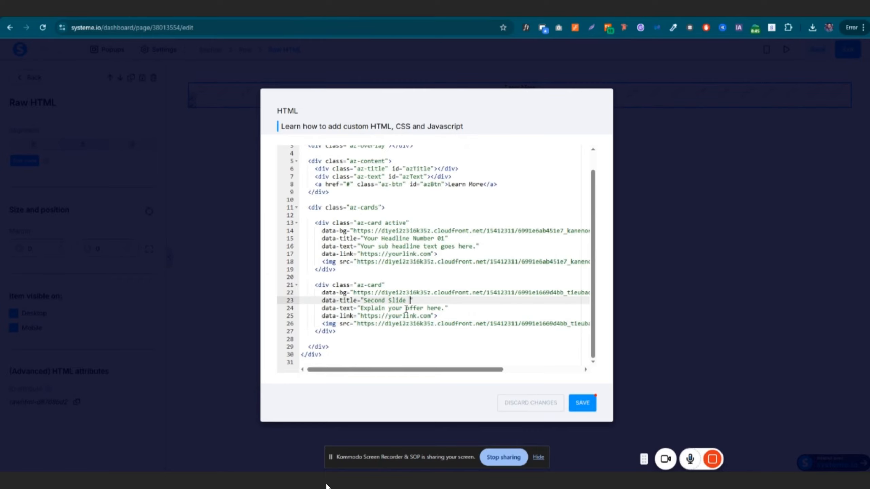
pyautogui.write('Number 02')
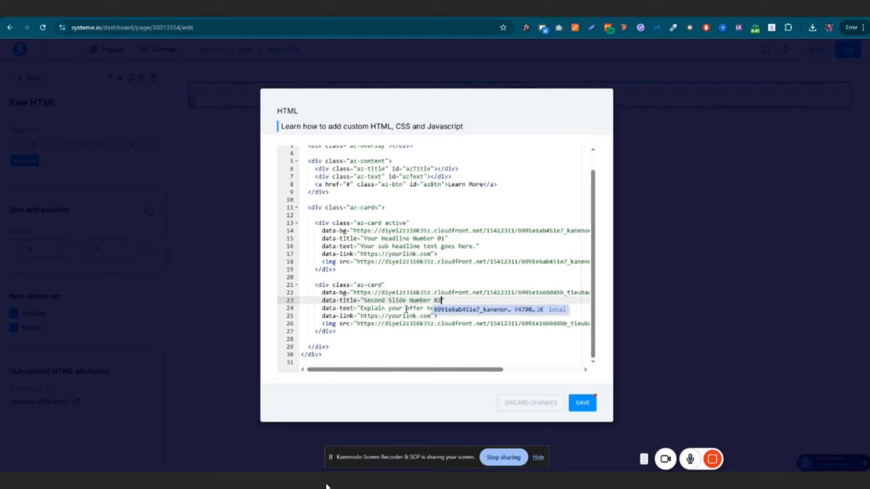
pyautogui.click(403, 301)
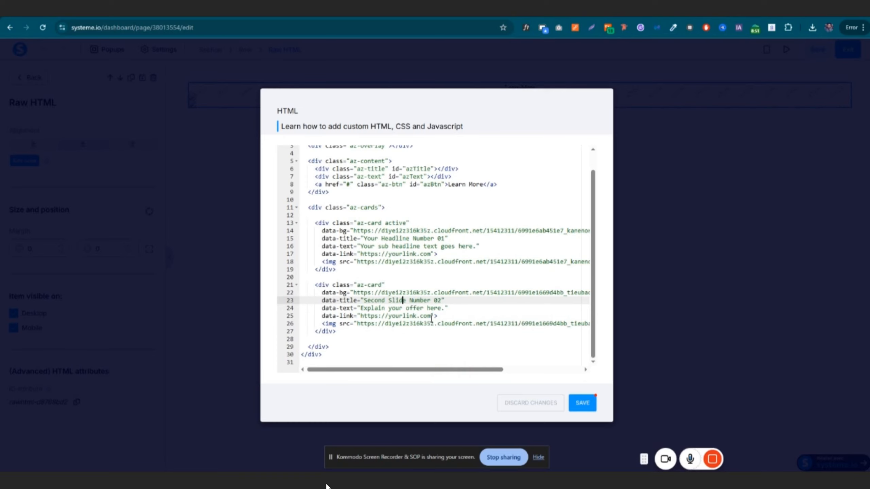
pyautogui.moveTo(431, 316); pyautogui.dragTo(361, 318)
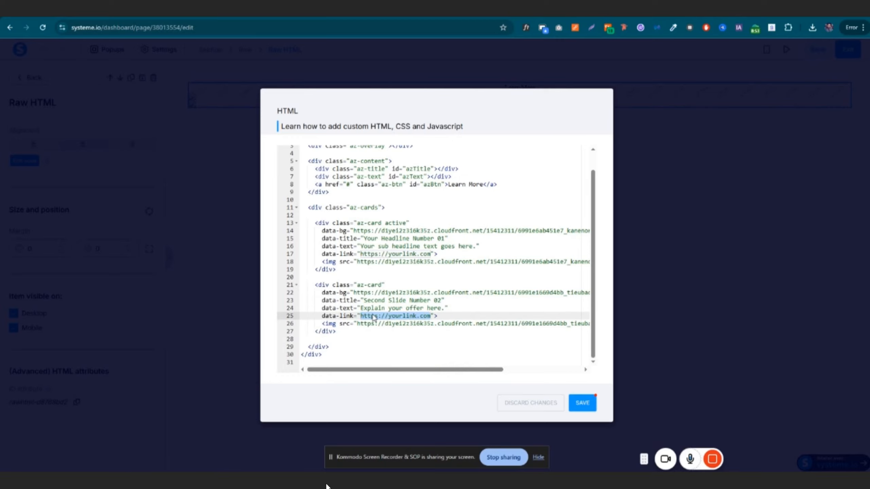
pyautogui.click(587, 407)
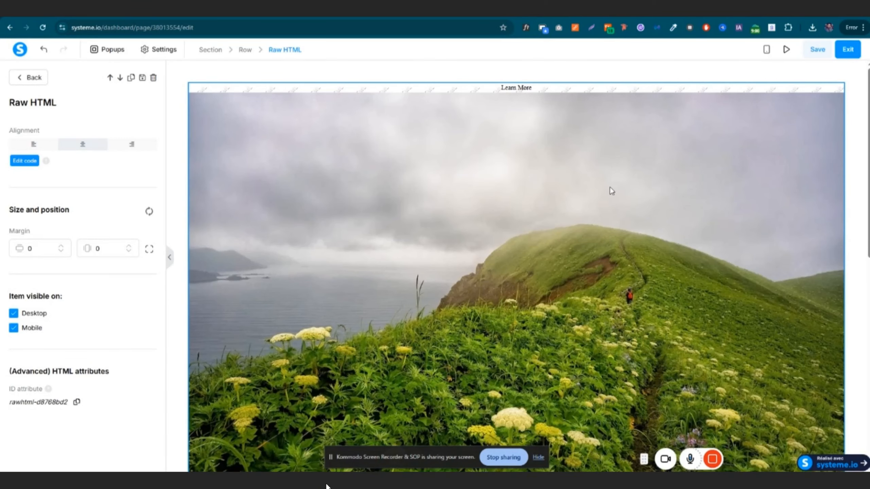
# Check both slider images on the page canvas and save the page.
pyautogui.click(633, 192)
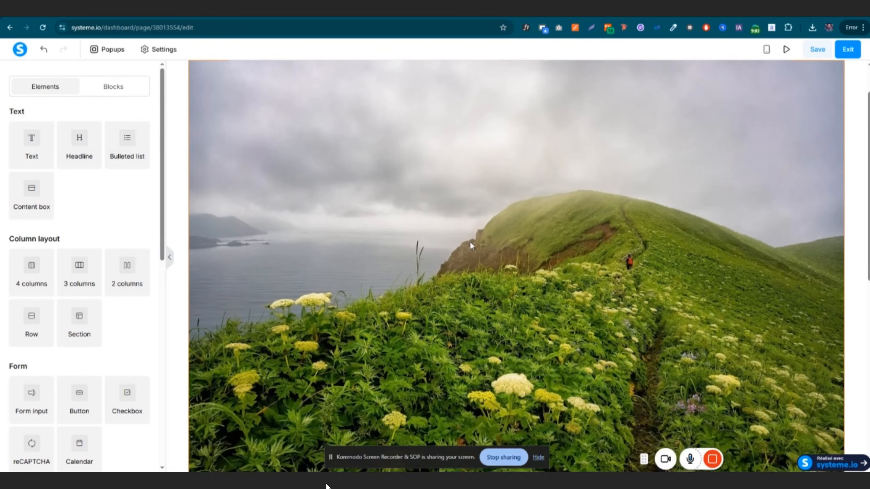
pyautogui.scroll(-9, 470, 242)
pyautogui.scroll(-15, 500, 283)
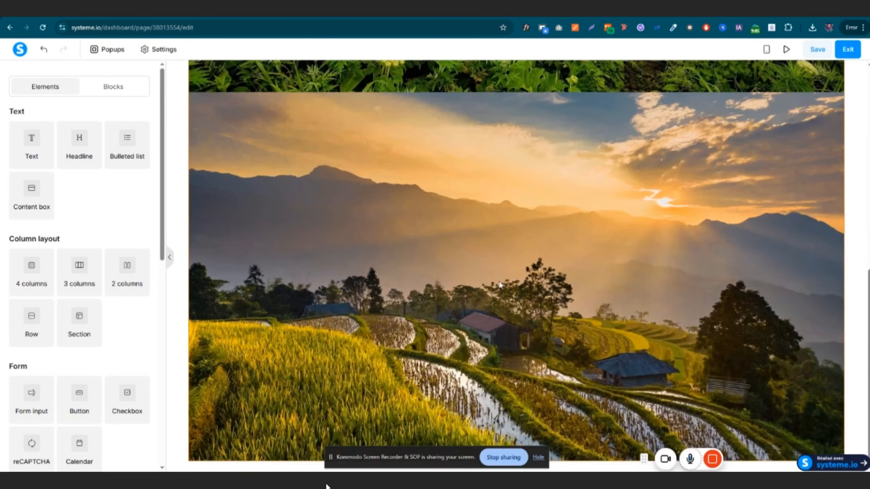
pyautogui.scroll(1, 500, 281)
pyautogui.click(817, 54)
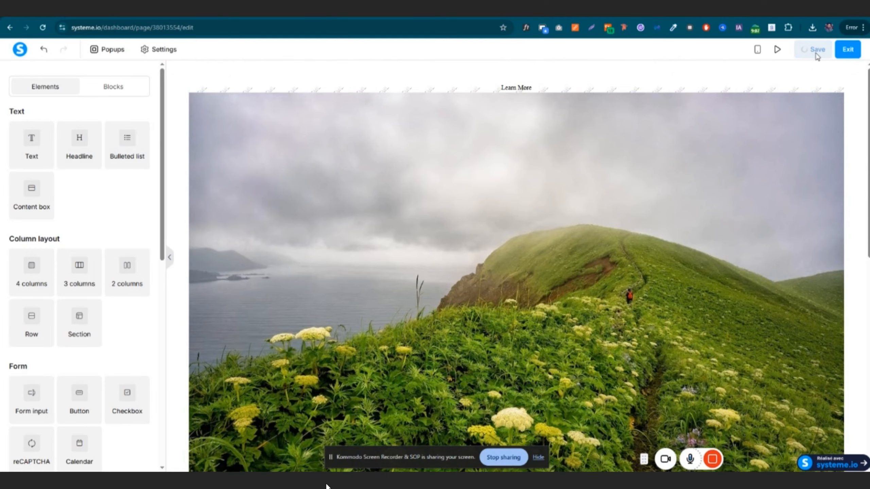
# Preview the page, switch the slider to its second slide, and return to the page editor.
pyautogui.click(785, 55)
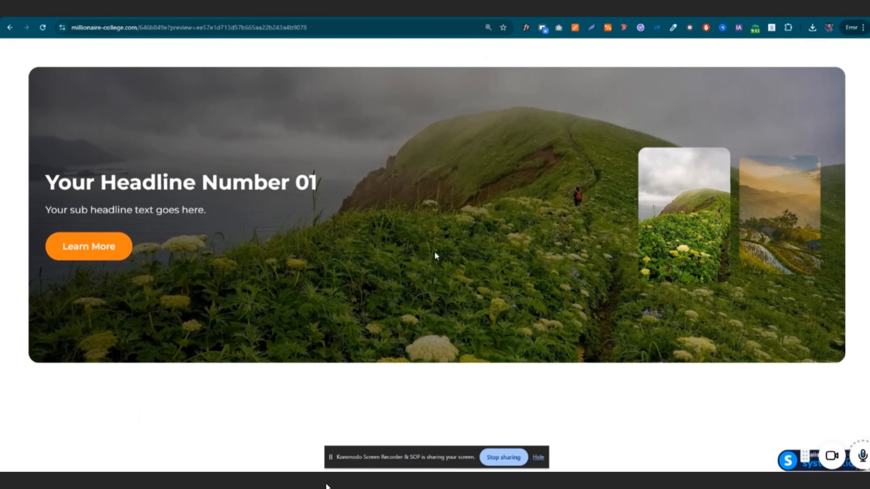
pyautogui.click(784, 206)
pyautogui.click(255, 9)
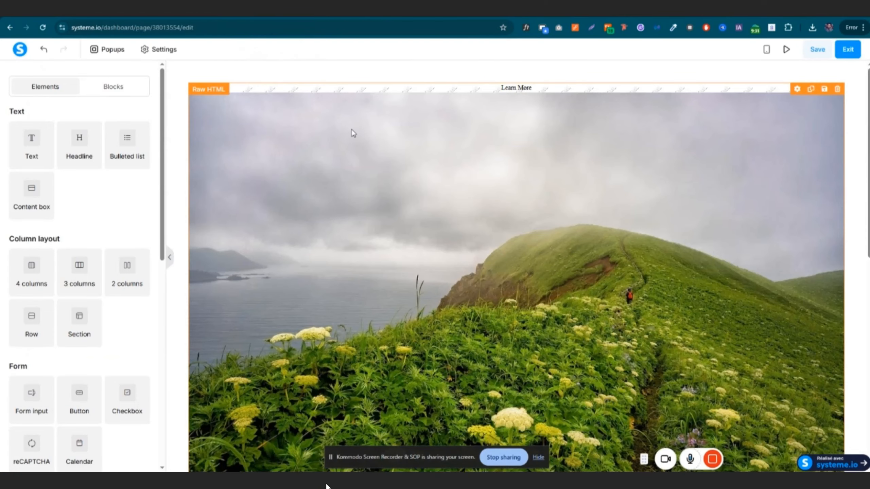
# In the slider's Raw HTML code, duplicate the second az-card block directly below itself to create a third card.
pyautogui.click(334, 140)
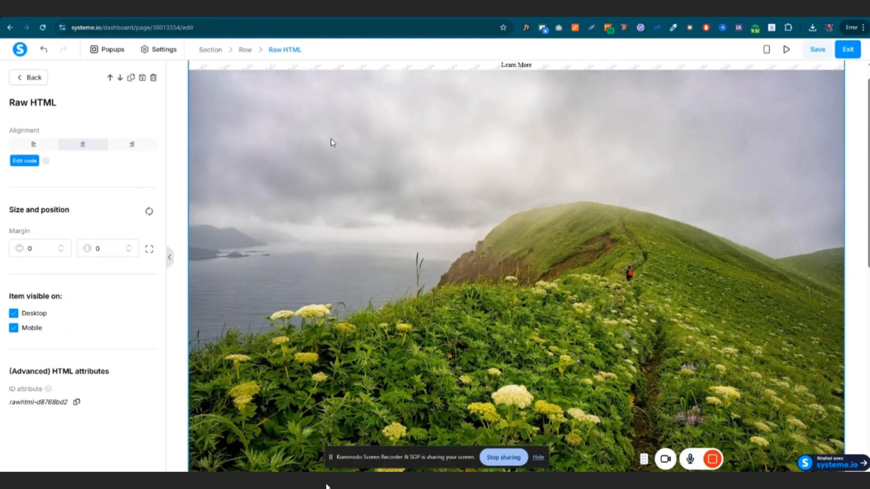
pyautogui.click(31, 160)
pyautogui.scroll(-2, 375, 268)
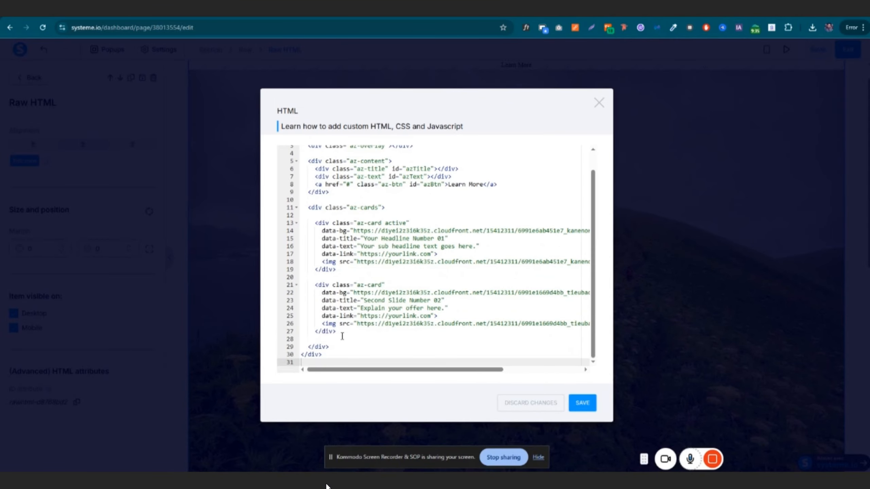
pyautogui.moveTo(341, 332); pyautogui.dragTo(299, 285)
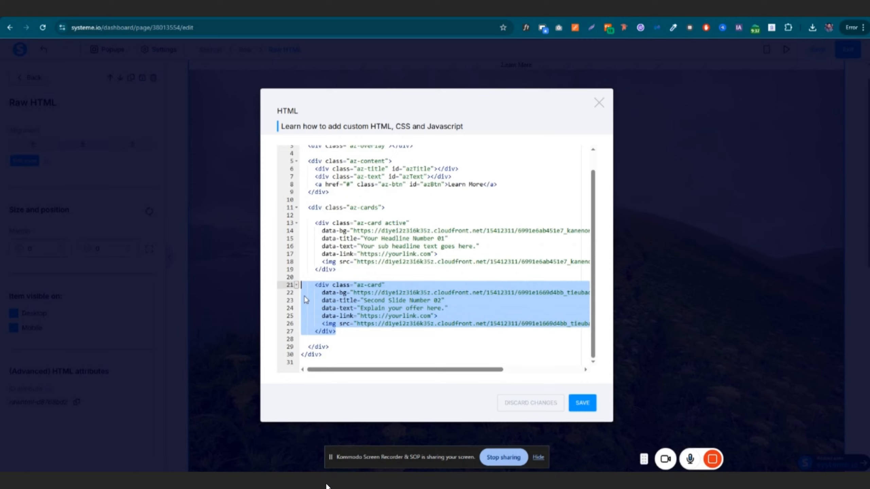
pyautogui.click(344, 331)
pyautogui.press('Return')
pyautogui.press('Return')
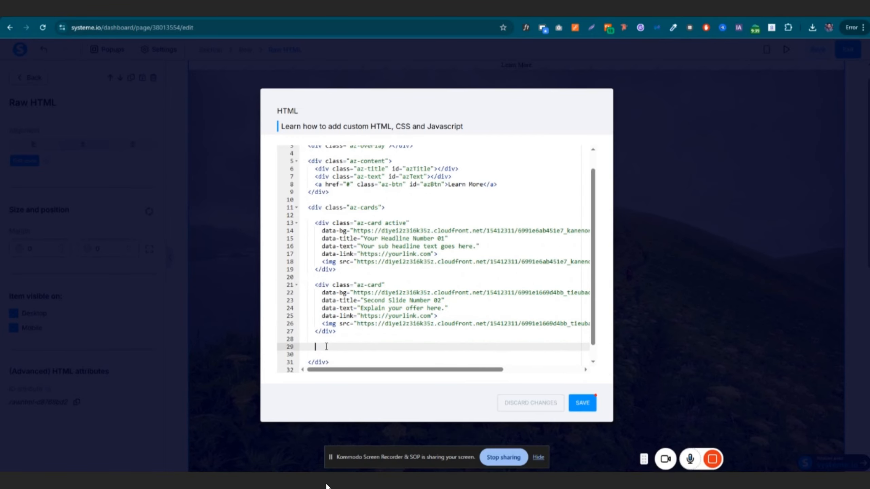
pyautogui.moveTo(311, 346); pyautogui.dragTo(299, 348)
pyautogui.hotkey('ctrl', 'v')
pyautogui.scroll(-2, 359, 278)
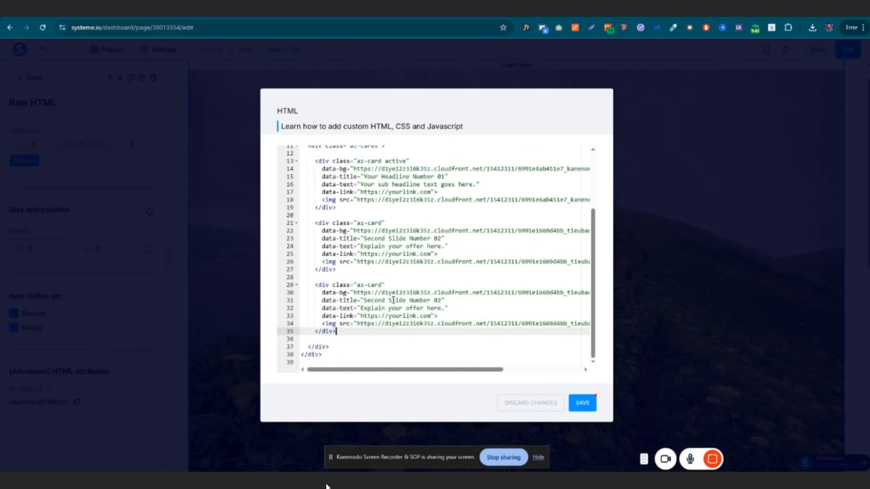
# Copy the image address of sylarsilent-qingdao-1571518_1920.jpg from the Files page and return to the HTML code.
pyautogui.moveTo(451, 372); pyautogui.dragTo(564, 373)
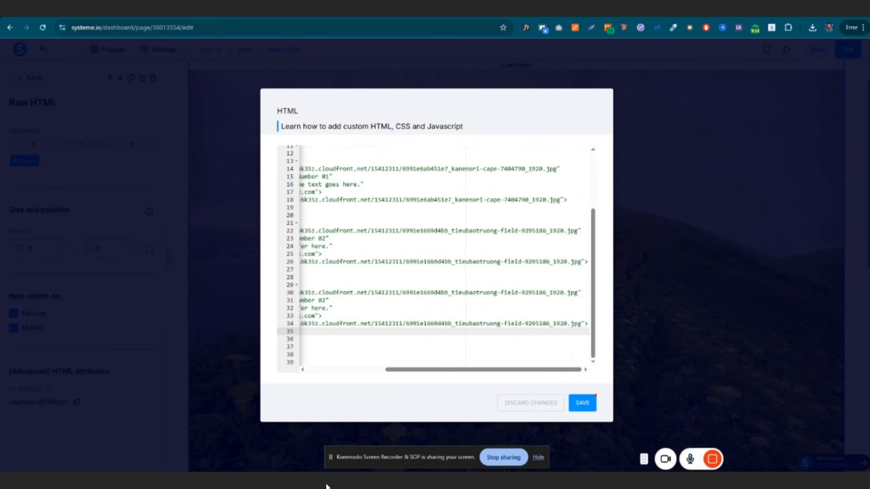
pyautogui.click(497, 10)
pyautogui.click(74, 273)
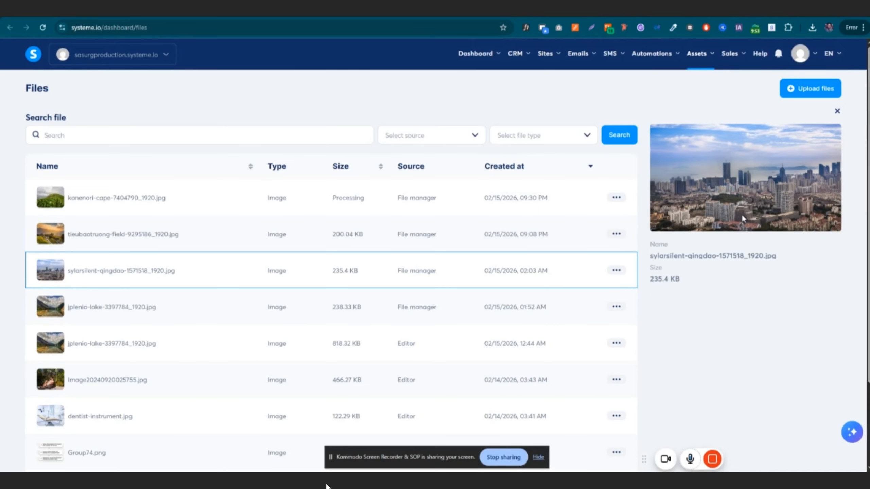
pyautogui.rightClick(752, 190)
pyautogui.click(777, 239)
pyautogui.click(342, 10)
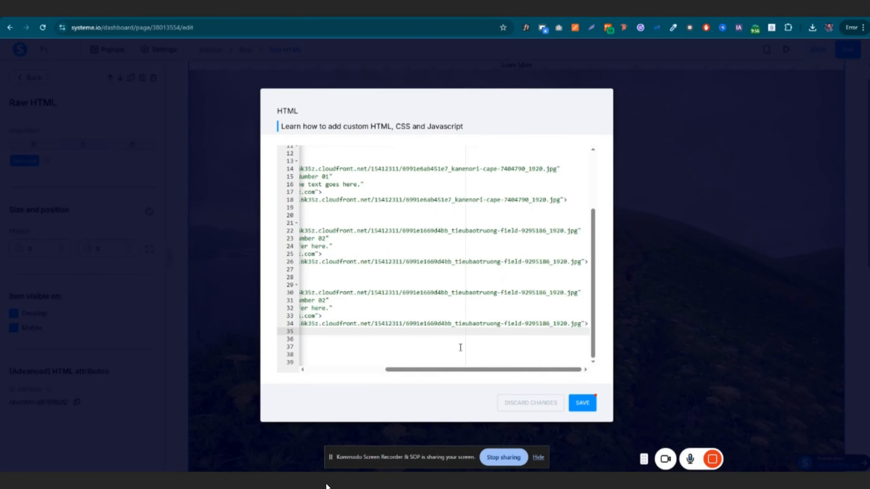
# Replace the third card's data-bg and img src addresses with the copied sylarsilent-qingdao-1571518_1920.jpg address.
pyautogui.moveTo(468, 370); pyautogui.dragTo(352, 370)
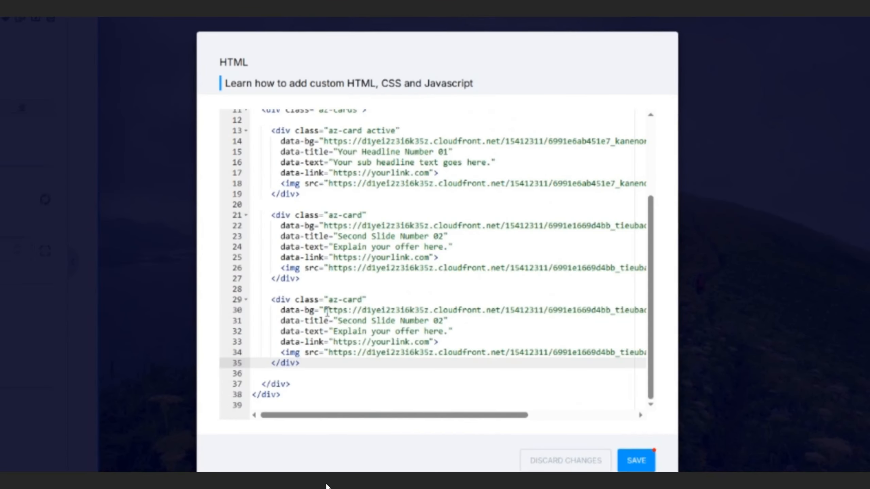
pyautogui.moveTo(321, 311); pyautogui.dragTo(632, 309)
pyautogui.press('BackSpace')
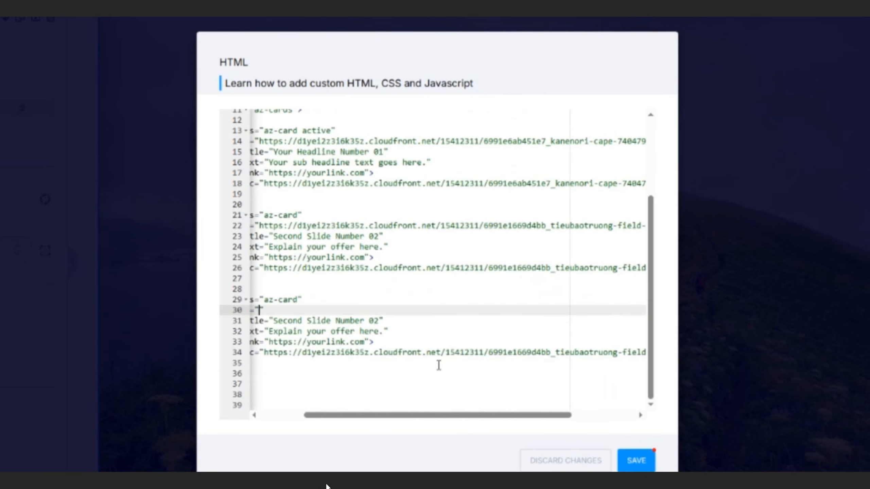
pyautogui.hotkey('ctrl', 'v')
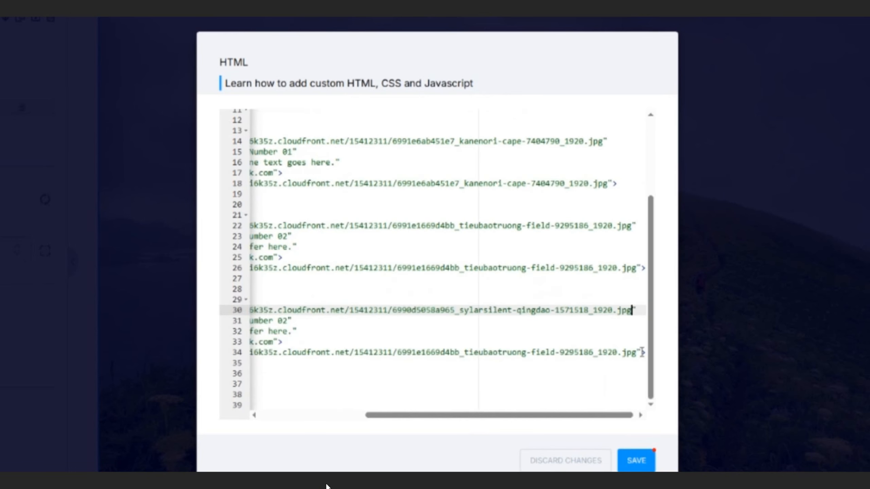
pyautogui.moveTo(635, 353); pyautogui.dragTo(329, 351)
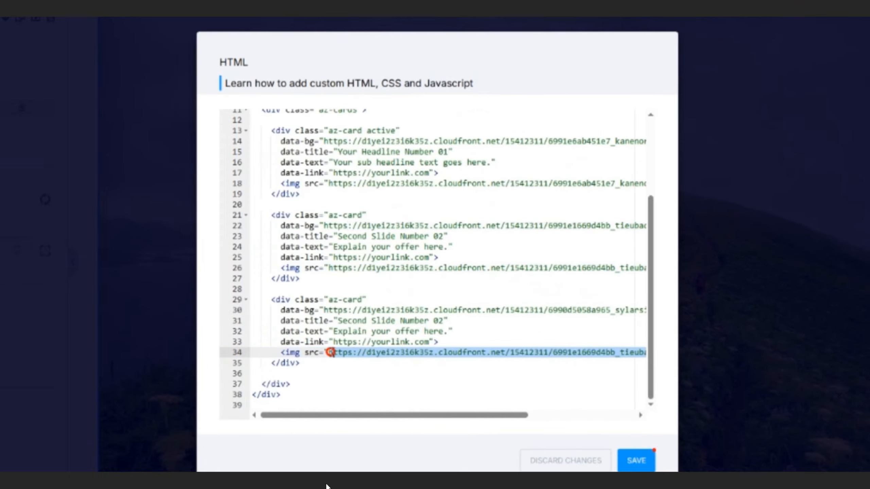
pyautogui.hotkey('ctrl', 'v')
pyautogui.click(393, 415)
pyautogui.moveTo(393, 415); pyautogui.dragTo(286, 415)
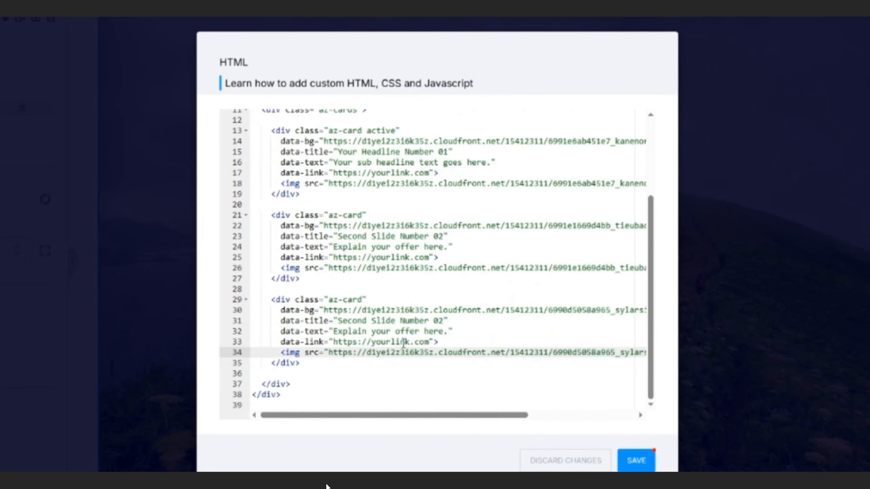
# Set the third card's data-title to "Second Slide Number 03" and save the HTML code.
pyautogui.moveTo(439, 324); pyautogui.dragTo(444, 323)
pyautogui.write('3')
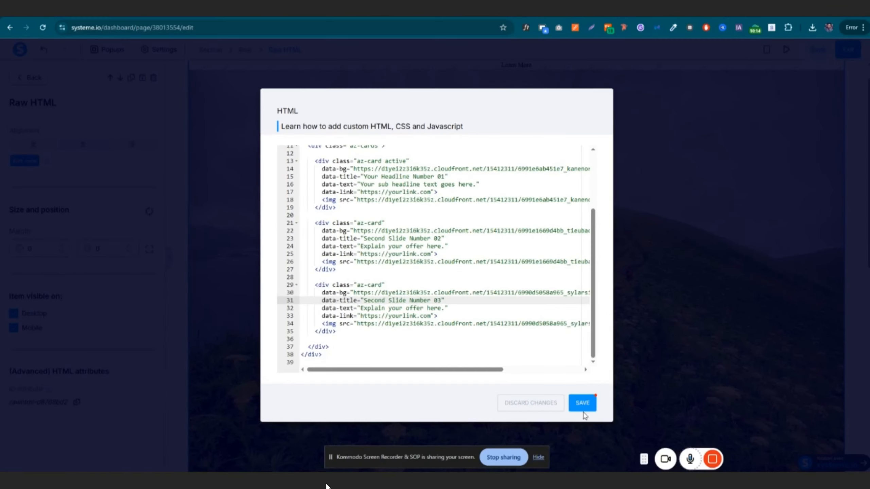
pyautogui.click(583, 411)
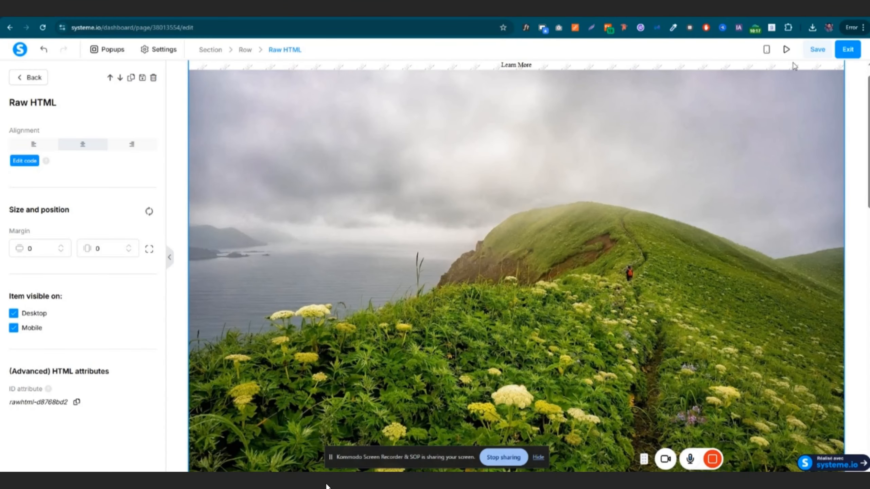
# Save the page, preview it, and switch the slider to its third slide.
pyautogui.click(818, 52)
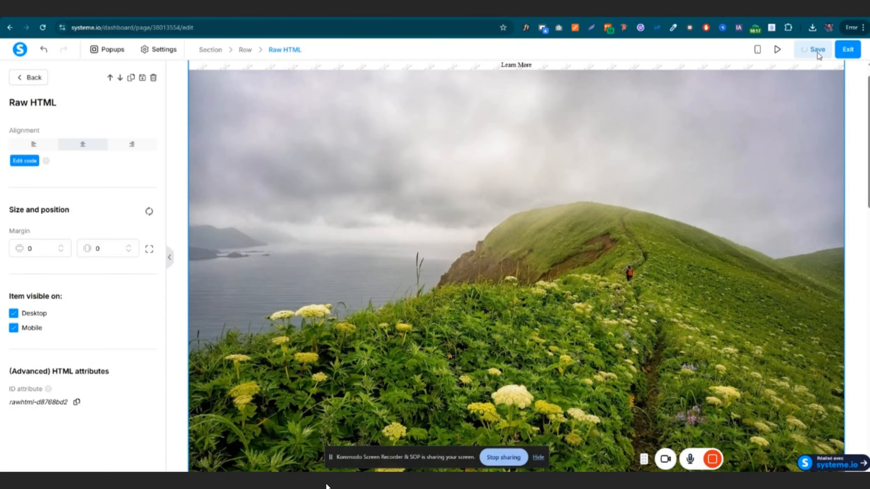
pyautogui.click(777, 49)
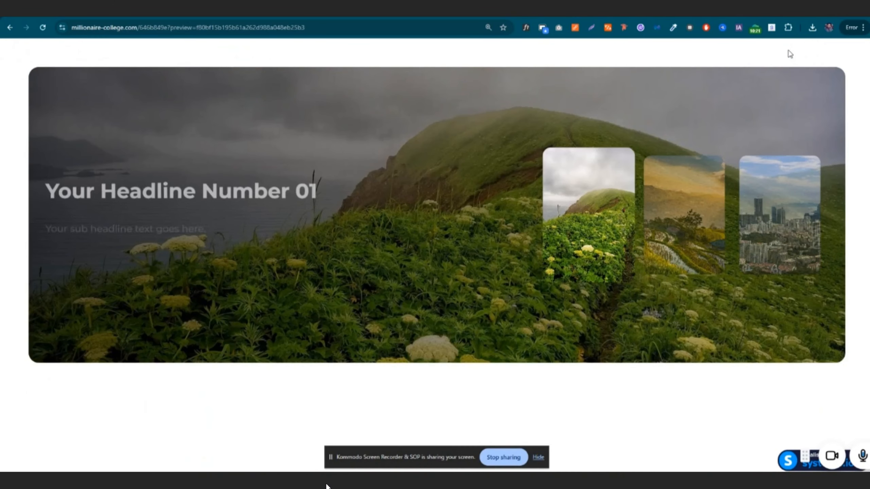
pyautogui.click(766, 234)
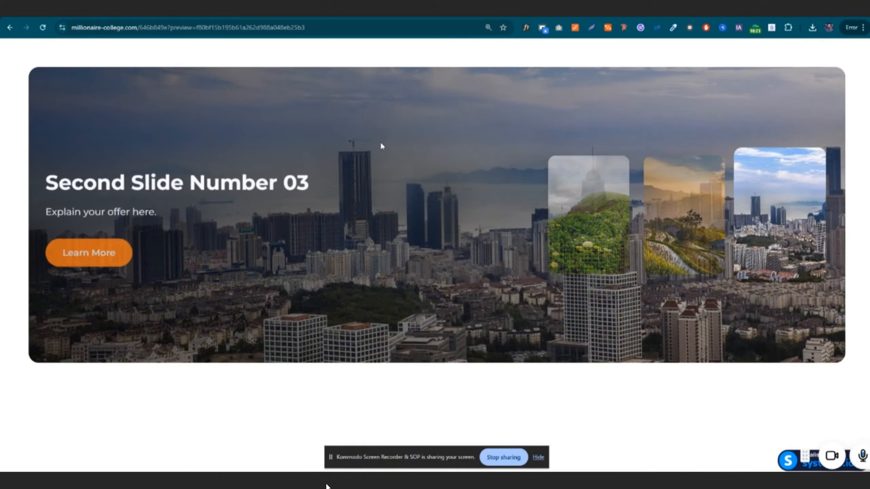
# Check the previewed slider in the developer tools' mobile device view, then show its first slide again in the full desktop view.
pyautogui.rightClick(381, 141)
pyautogui.click(430, 400)
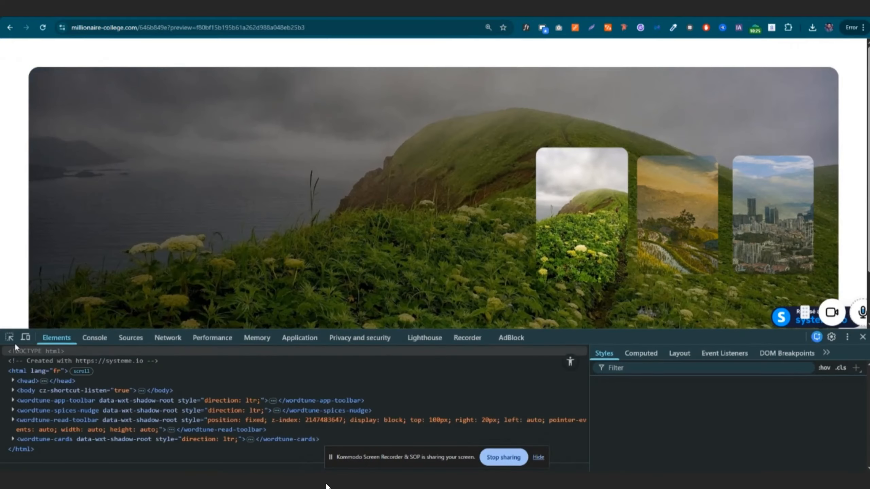
pyautogui.click(26, 338)
pyautogui.moveTo(559, 337); pyautogui.dragTo(559, 362)
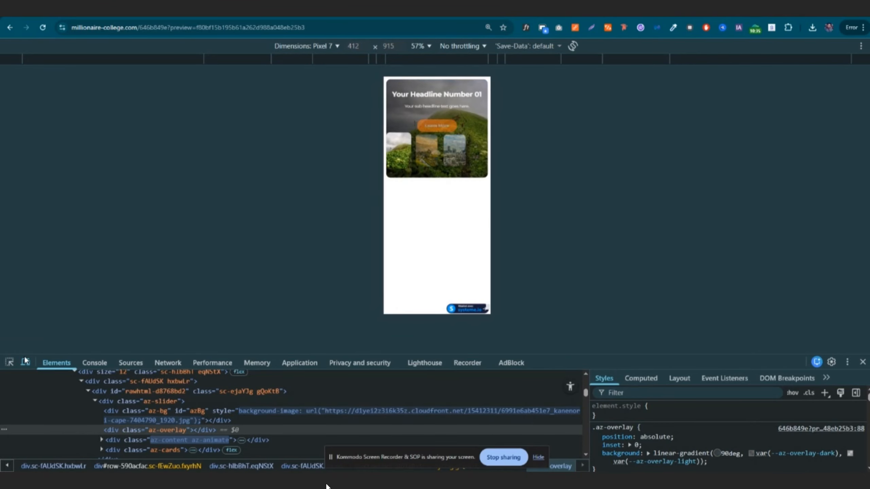
pyautogui.hotkey('ctrl', 'shift', 'm')
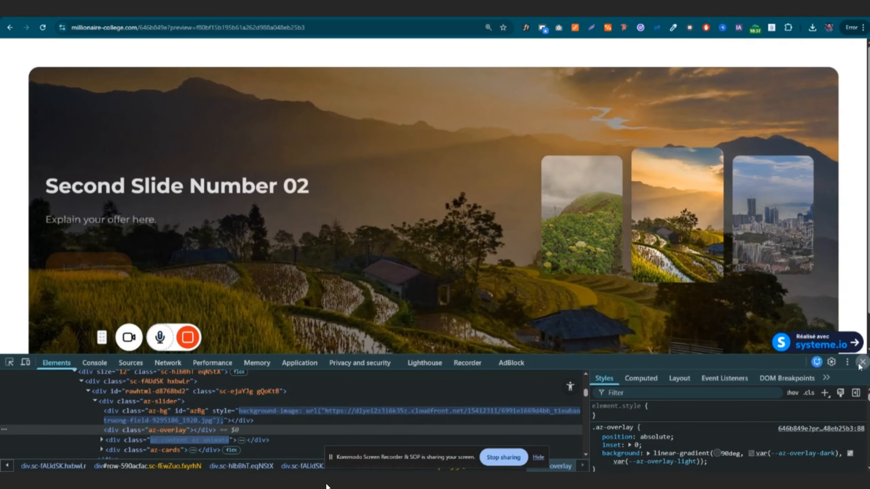
pyautogui.press('F12')
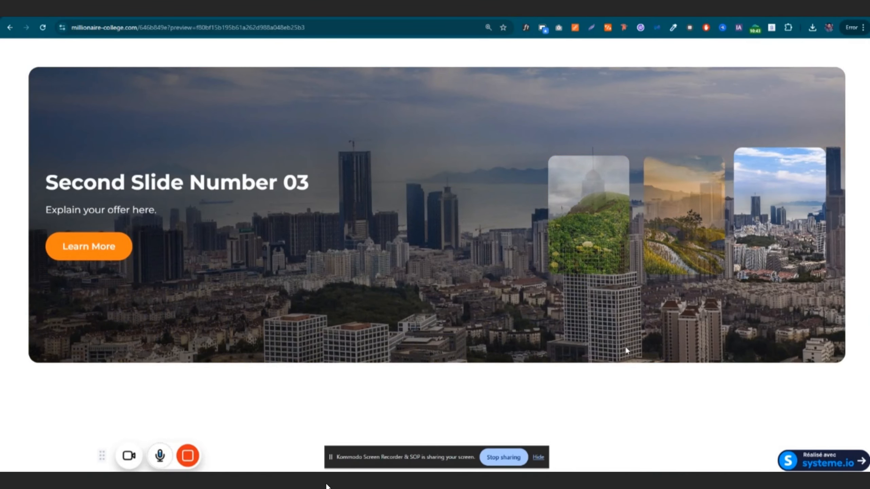
pyautogui.click(587, 265)
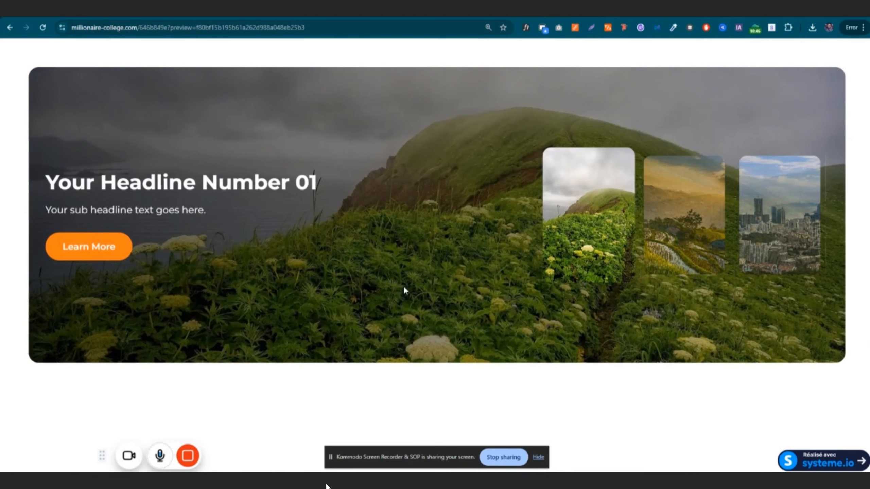
# Switch to the Google Docs guide and copy the az-button-color variable name from the Change Button Color section.
pyautogui.click(671, 10)
pyautogui.scroll(-1, 381, 296)
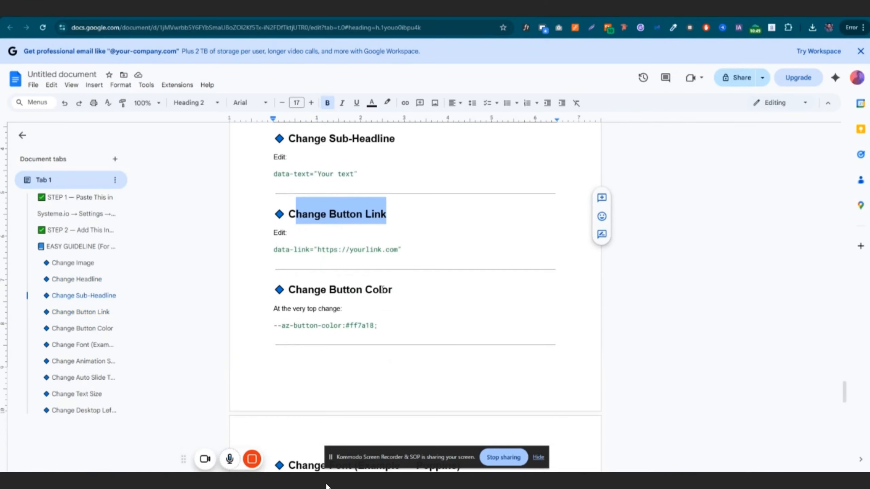
pyautogui.click(382, 290)
pyautogui.moveTo(289, 292); pyautogui.dragTo(394, 291)
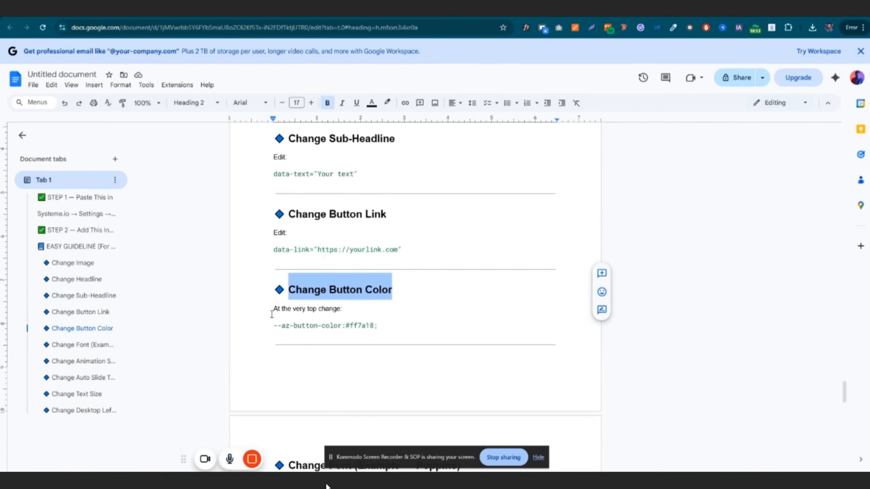
pyautogui.moveTo(271, 315); pyautogui.dragTo(342, 309)
pyautogui.click(300, 342)
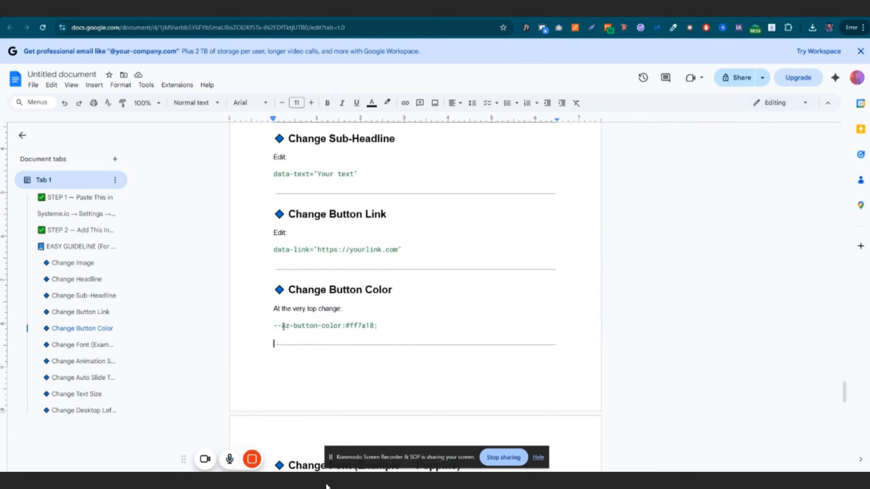
pyautogui.moveTo(282, 326); pyautogui.dragTo(324, 327)
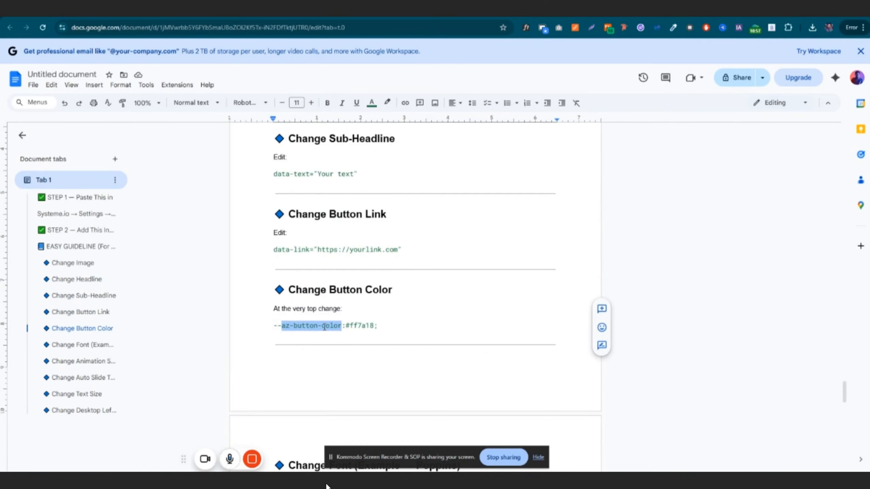
pyautogui.rightClick(324, 327)
pyautogui.click(359, 110)
# Return to the Systeme.io page editor and open the page's header code for editing.
pyautogui.click(245, 10)
pyautogui.click(261, 110)
pyautogui.click(261, 111)
pyautogui.scroll(1, 261, 110)
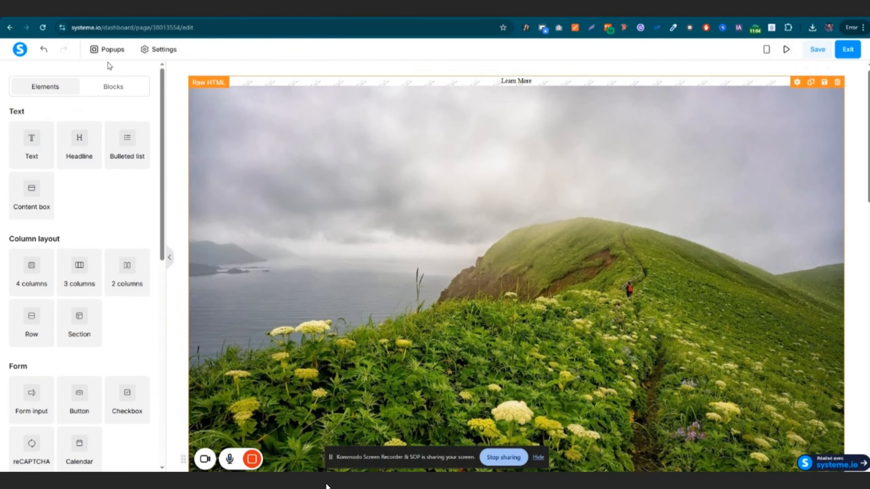
pyautogui.click(150, 51)
pyautogui.scroll(-10, 79, 355)
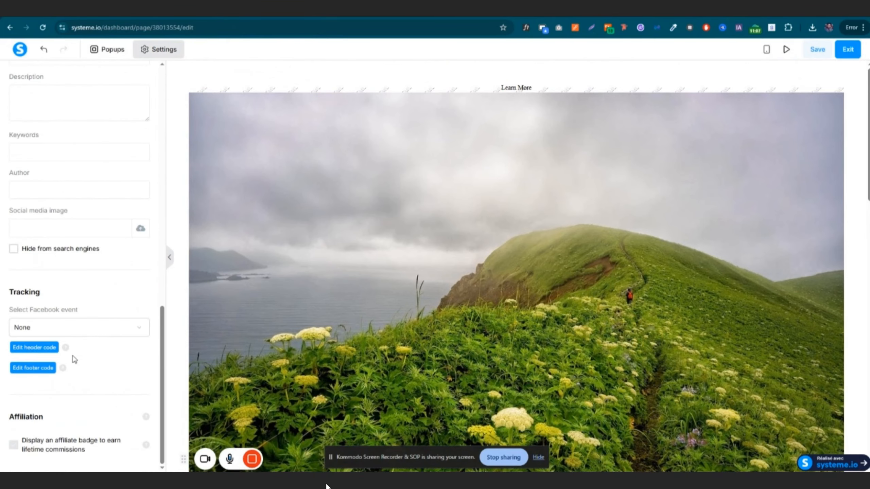
pyautogui.click(35, 348)
# Copy az-button-color from the Google Docs guide again and search the page's header code for that name.
pyautogui.hotkey('ctrl', 'f')
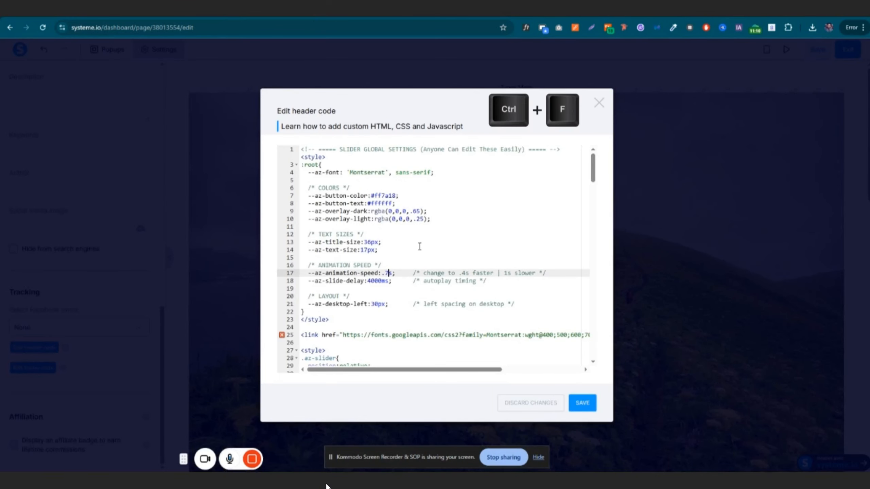
pyautogui.click(462, 232)
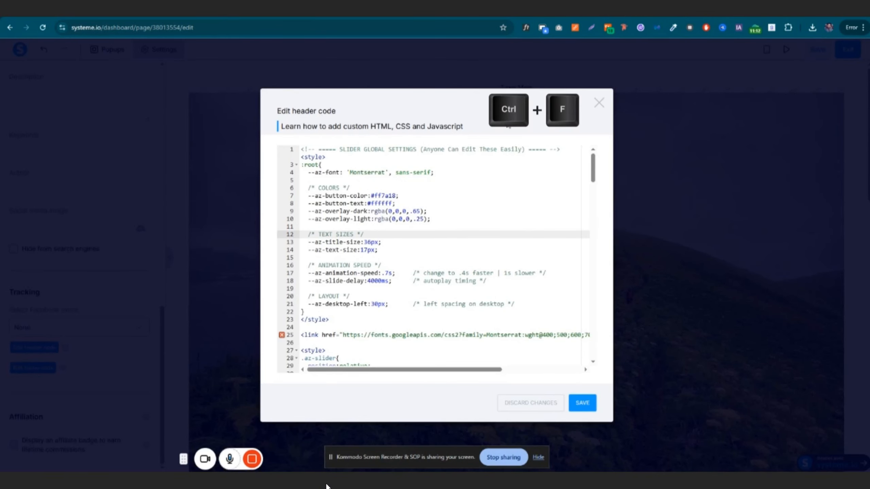
pyautogui.hotkey('ctrl', 'v')
pyautogui.hotkey('ctrl', 'f')
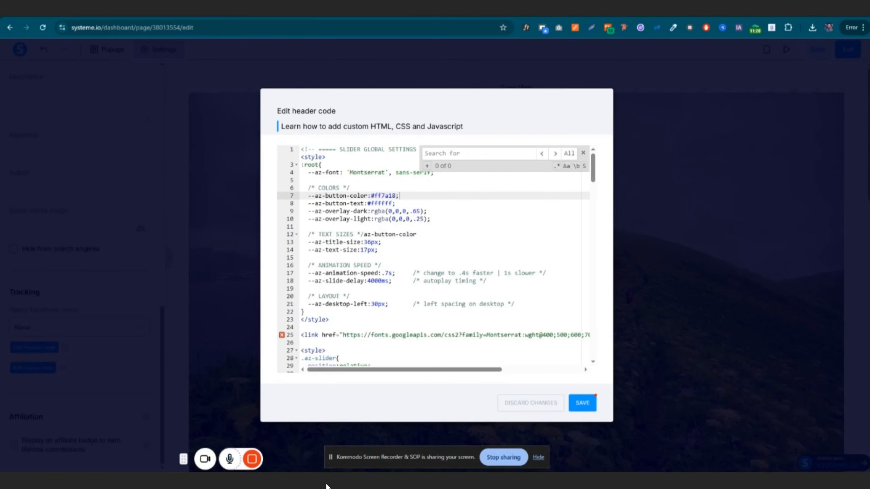
pyautogui.click(617, 10)
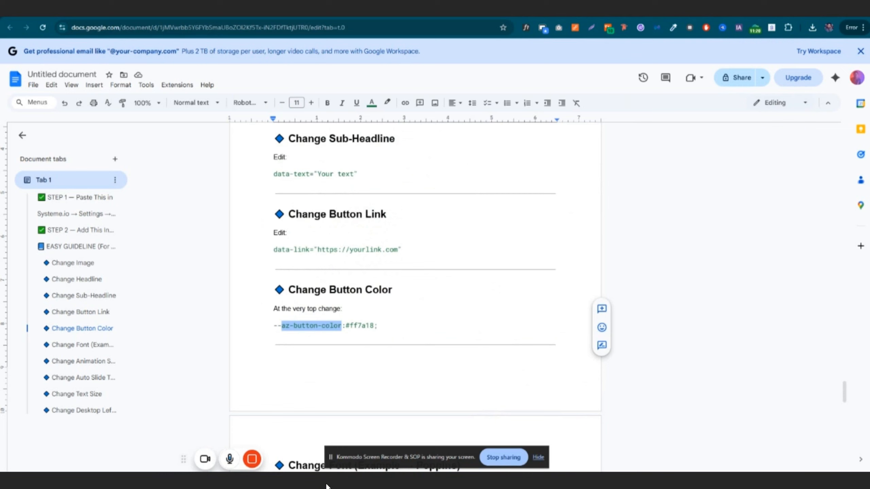
pyautogui.rightClick(326, 332)
pyautogui.click(350, 110)
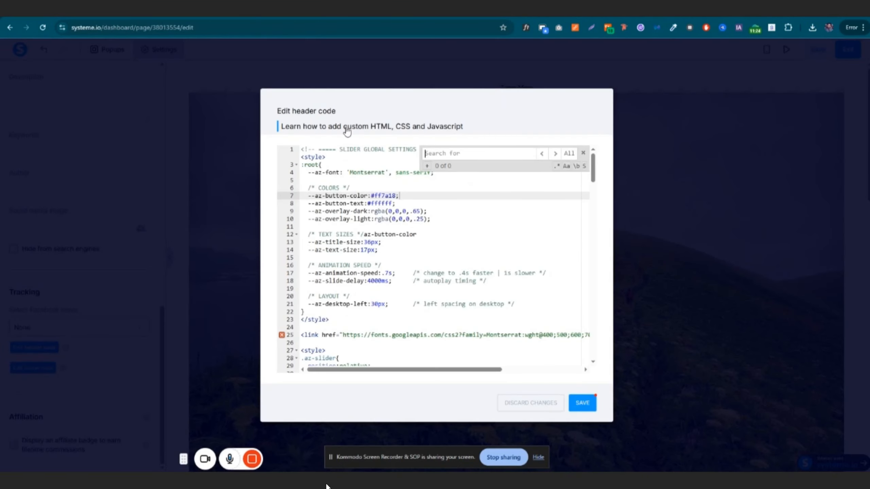
pyautogui.hotkey('ctrl', 'v')
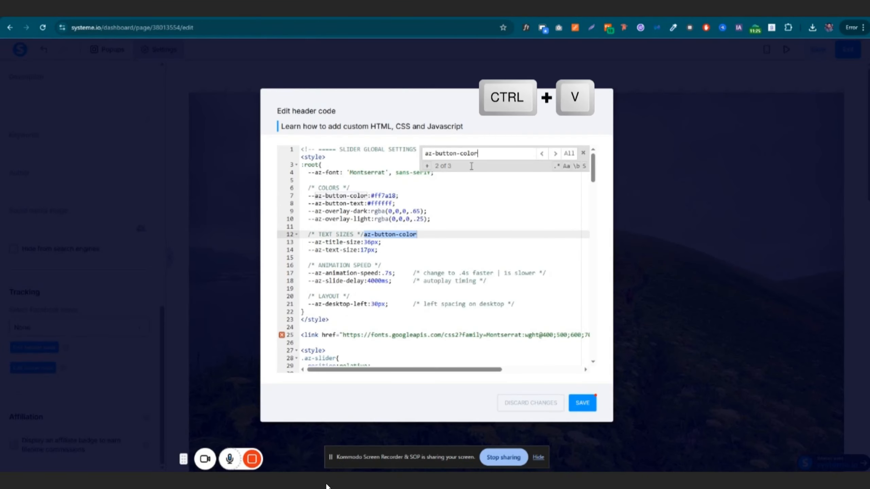
# Set the az-button-color value in the header code to #FF0000, and save and preview the page.
pyautogui.press('Return')
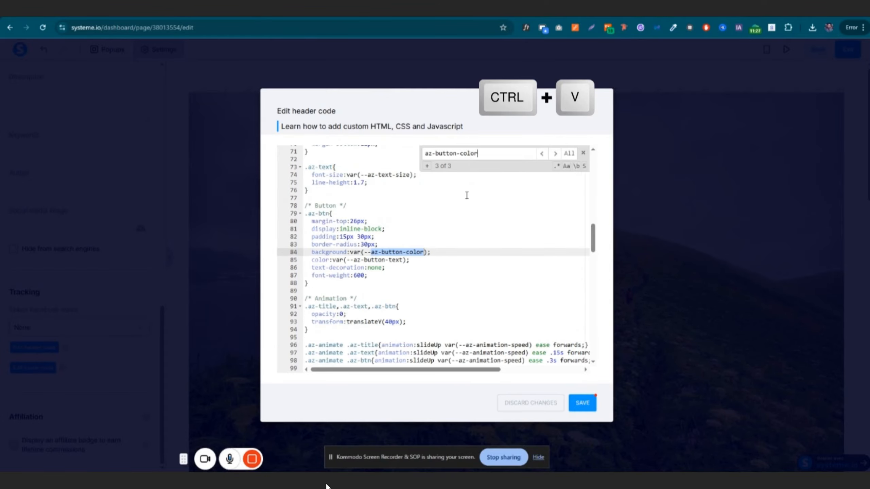
pyautogui.press('Return')
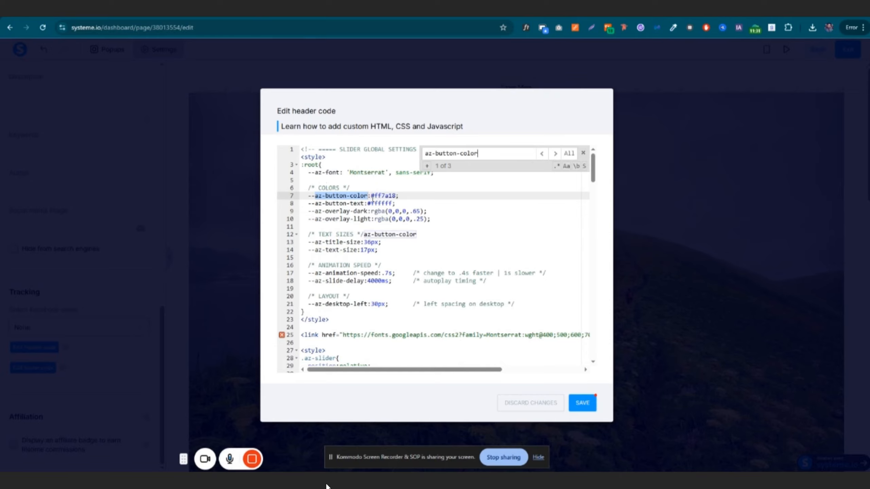
pyautogui.moveTo(372, 196); pyautogui.dragTo(394, 196)
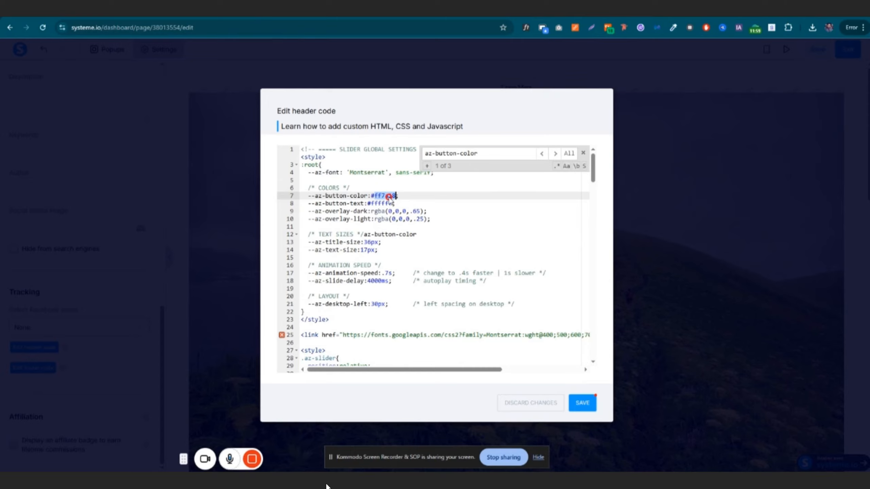
pyautogui.hotkey('ctrl', 'v')
pyautogui.click(578, 407)
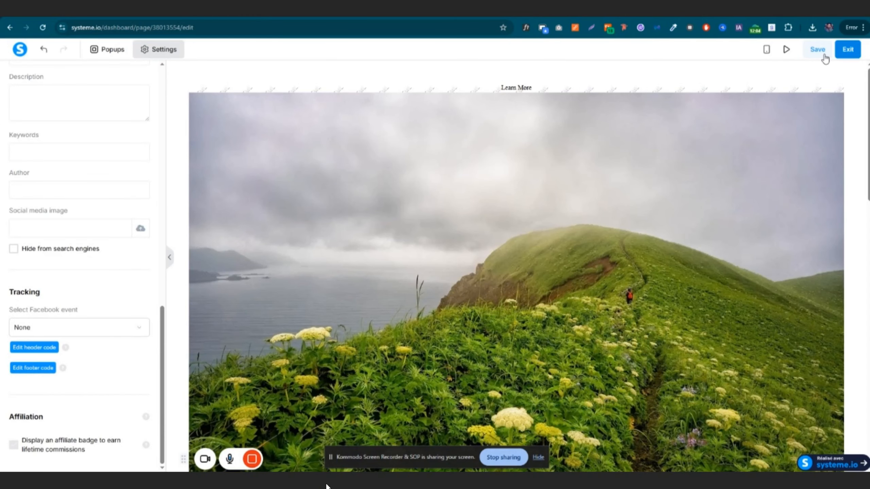
pyautogui.click(822, 51)
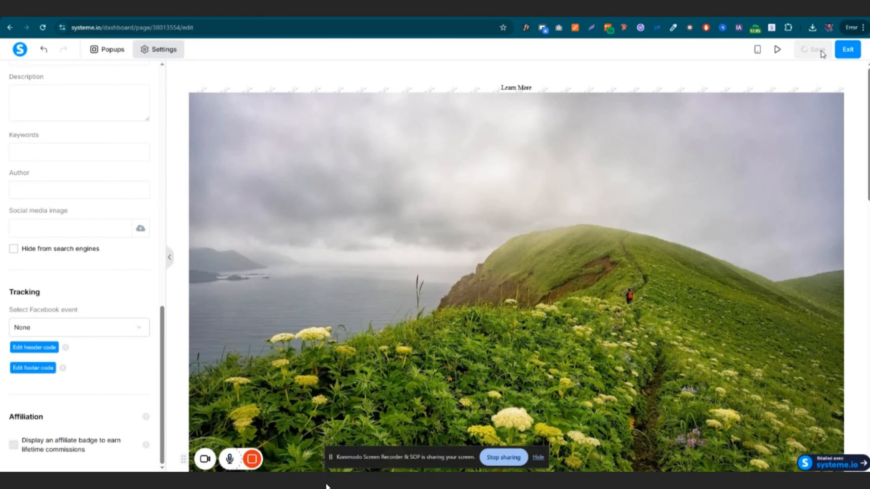
pyautogui.click(779, 51)
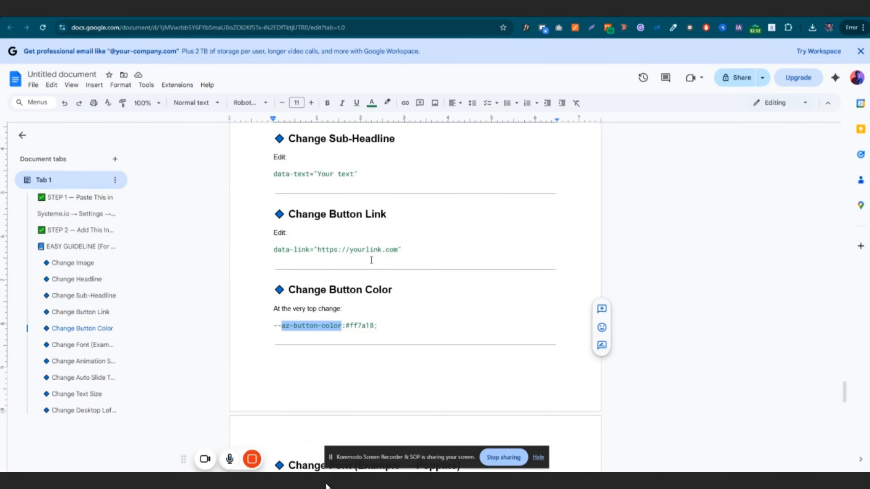
# Copy the az-font variable name from the Change Font section of the Google Docs guide.
pyautogui.scroll(-5, 372, 260)
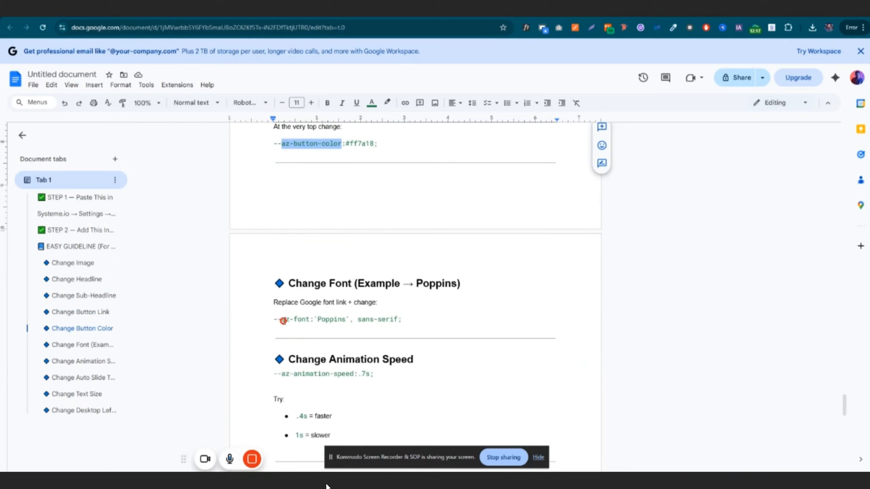
pyautogui.moveTo(283, 321); pyautogui.dragTo(308, 321)
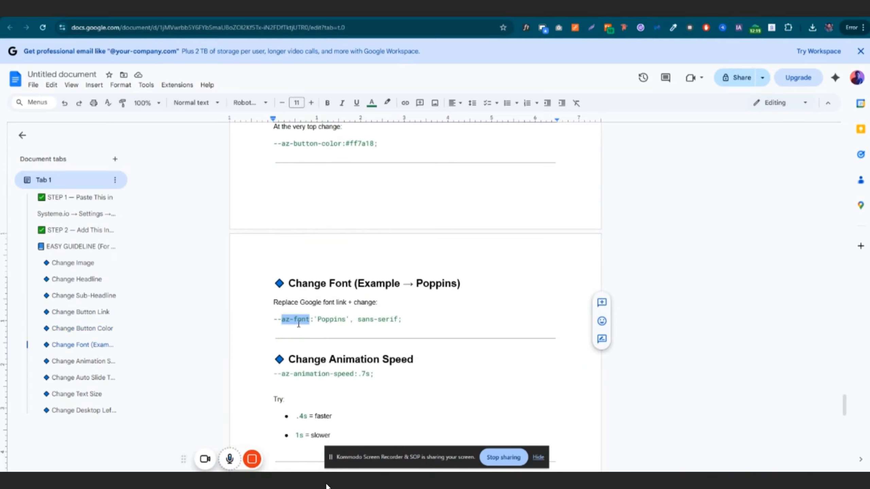
pyautogui.rightClick(298, 322)
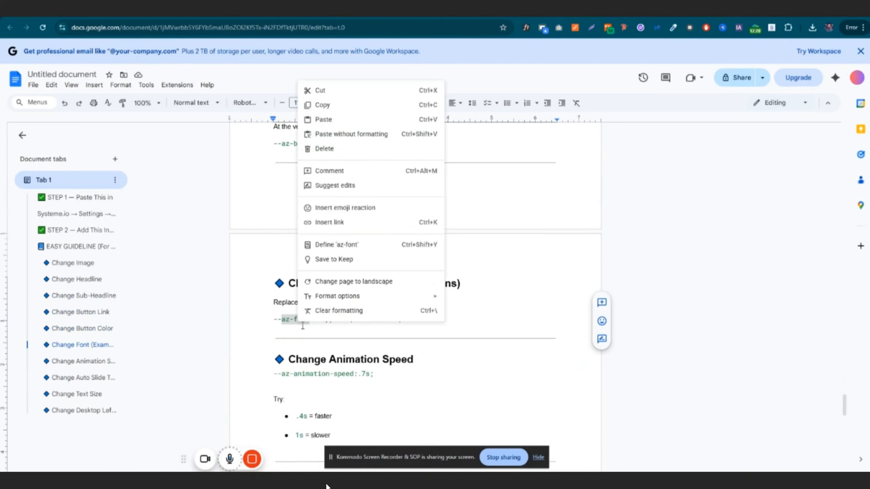
pyautogui.click(339, 106)
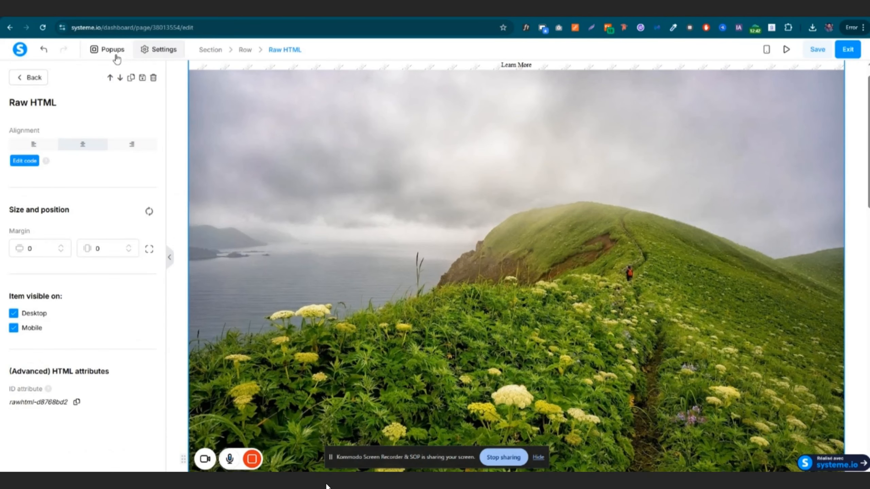
# Open the Systeme.io page's header code, search it for az-font and select the Montserrat font name in its definition.
pyautogui.click(155, 52)
pyautogui.scroll(-15, 99, 312)
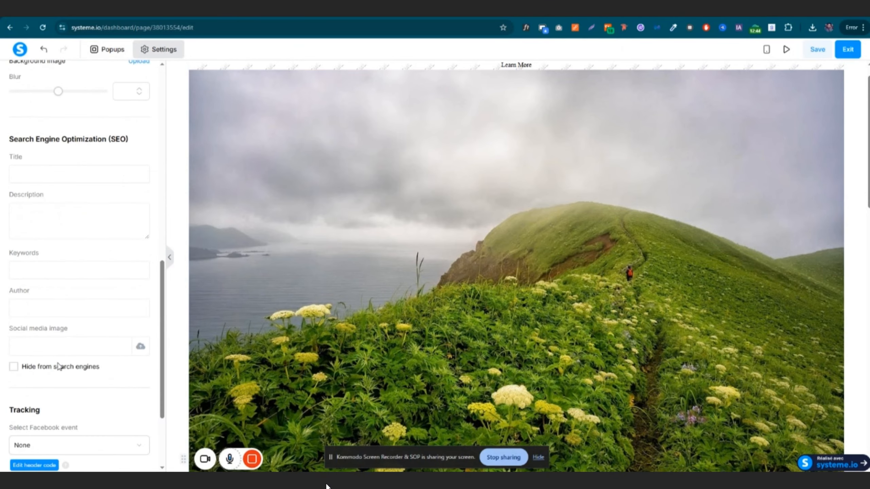
pyautogui.click(46, 463)
pyautogui.click(481, 187)
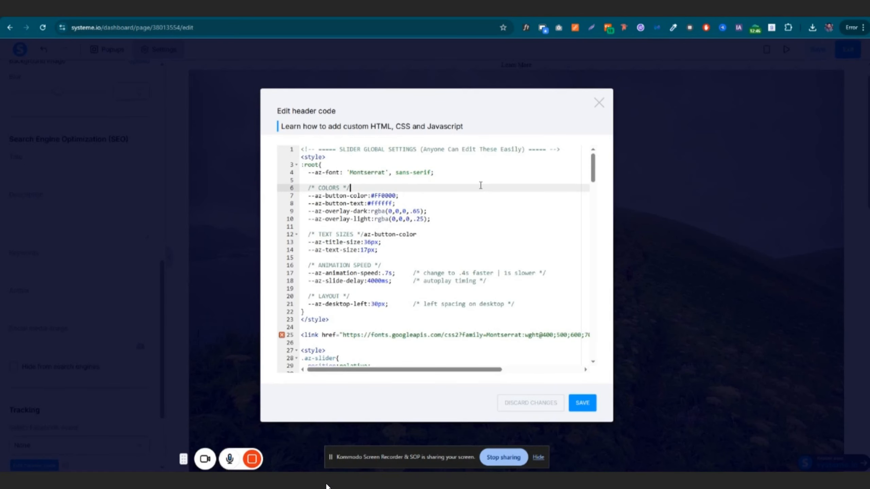
pyautogui.hotkey('ctrl', 'f')
pyautogui.write('az-font')
pyautogui.press('Return')
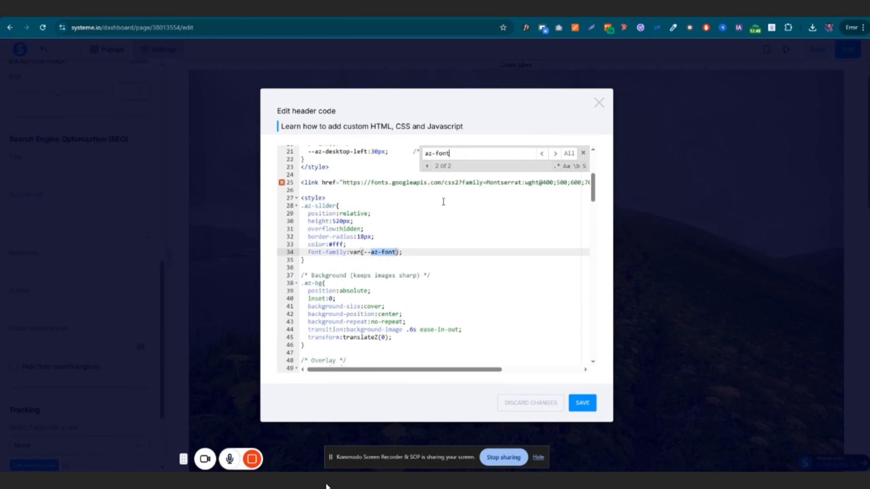
pyautogui.press('Return')
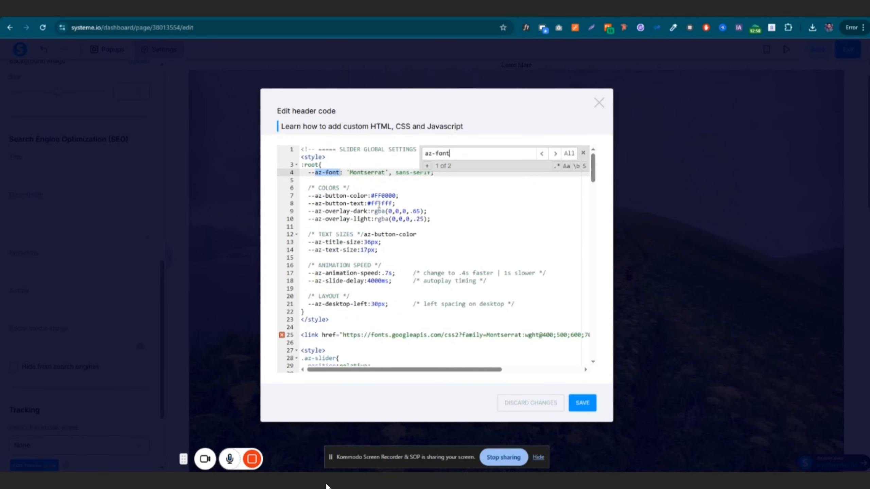
pyautogui.moveTo(350, 173); pyautogui.dragTo(384, 173)
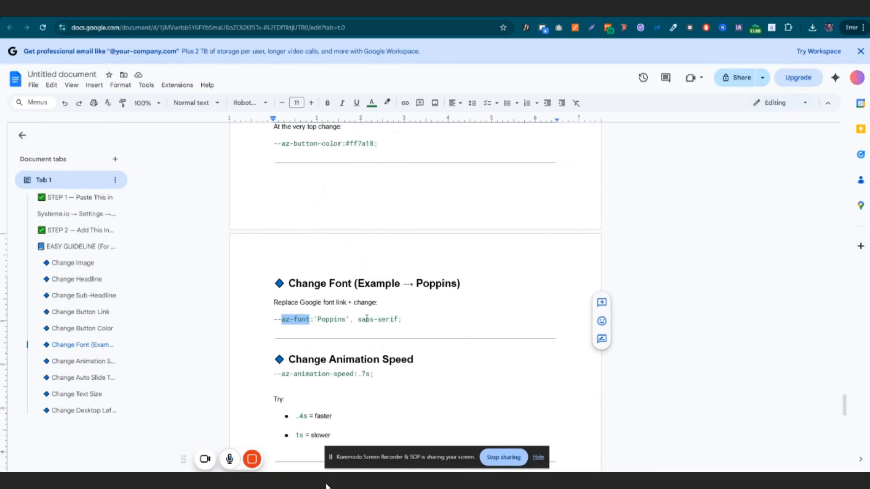
# Switch to the Google Docs guide and copy the az-animation-speed variable name from the Change Animation Speed section.
pyautogui.scroll(-3, 304, 311)
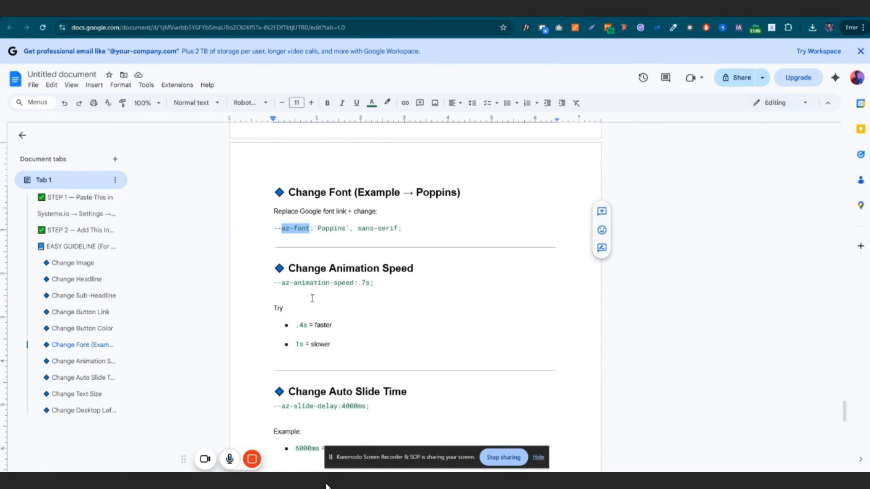
pyautogui.moveTo(283, 285); pyautogui.dragTo(353, 283)
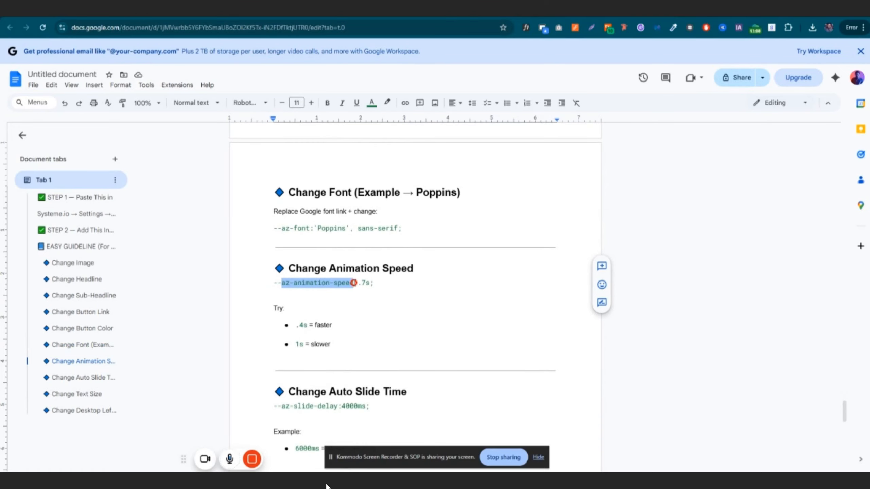
pyautogui.rightClick(340, 283)
pyautogui.click(384, 67)
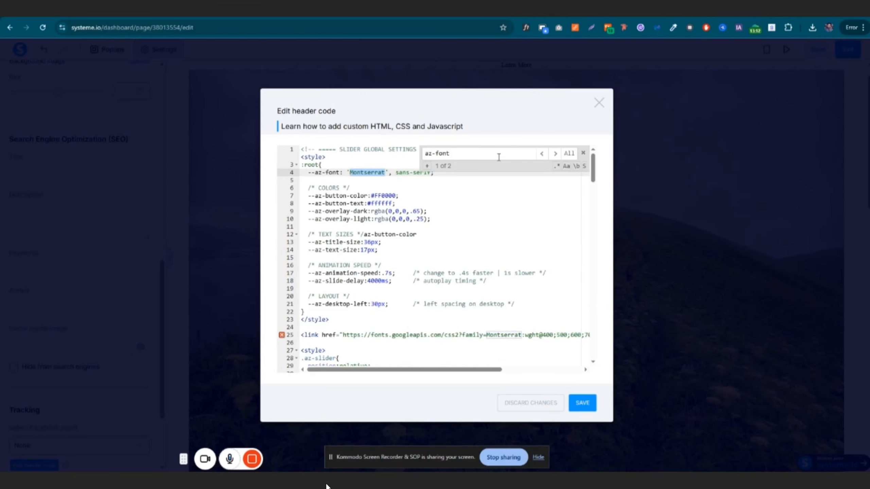
# Find az-animation-speed in the Systeme.io page's header code, set its value to .9s and save the code.
pyautogui.tripleClick(497, 156)
pyautogui.hotkey('ctrl', 'v')
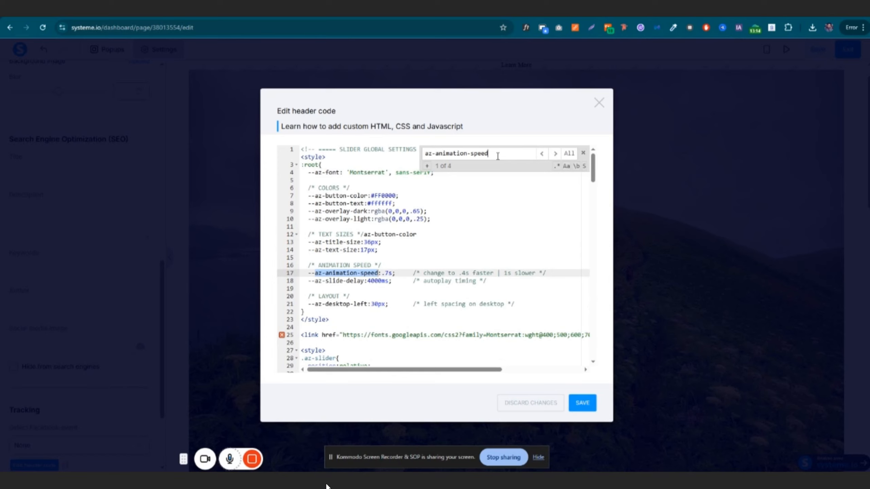
pyautogui.click(387, 273)
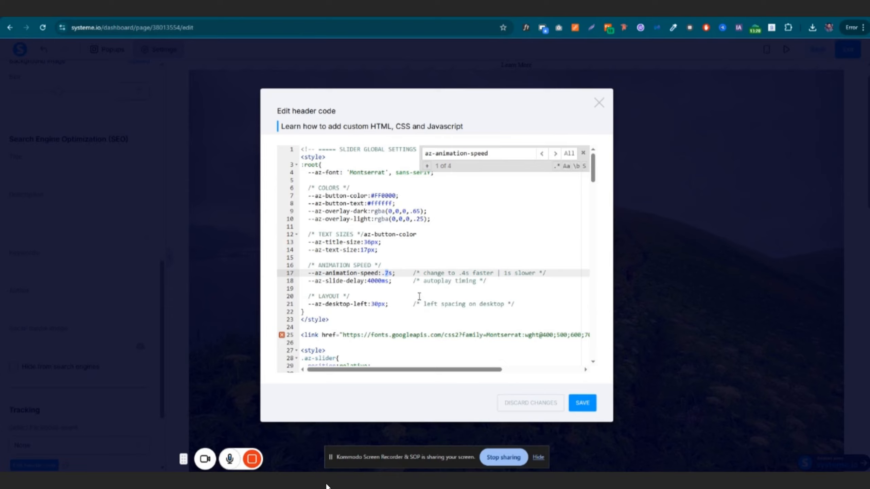
pyautogui.write('9')
pyautogui.click(422, 265)
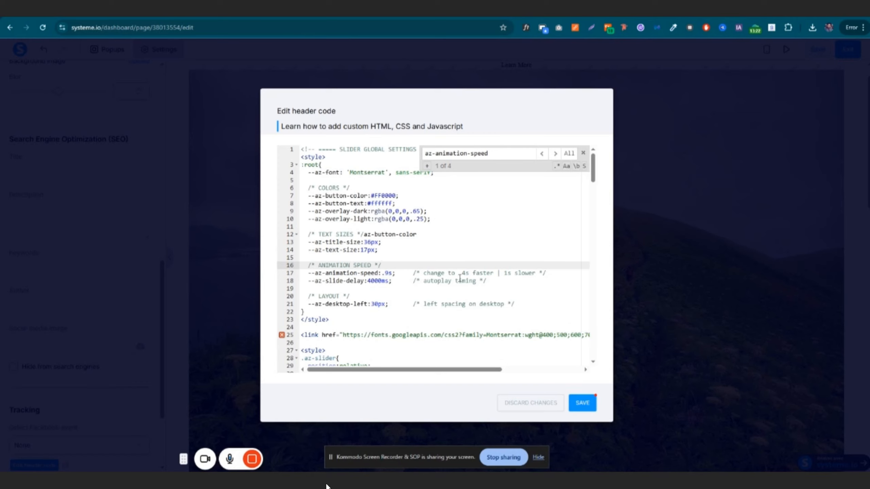
pyautogui.moveTo(458, 273); pyautogui.dragTo(530, 273)
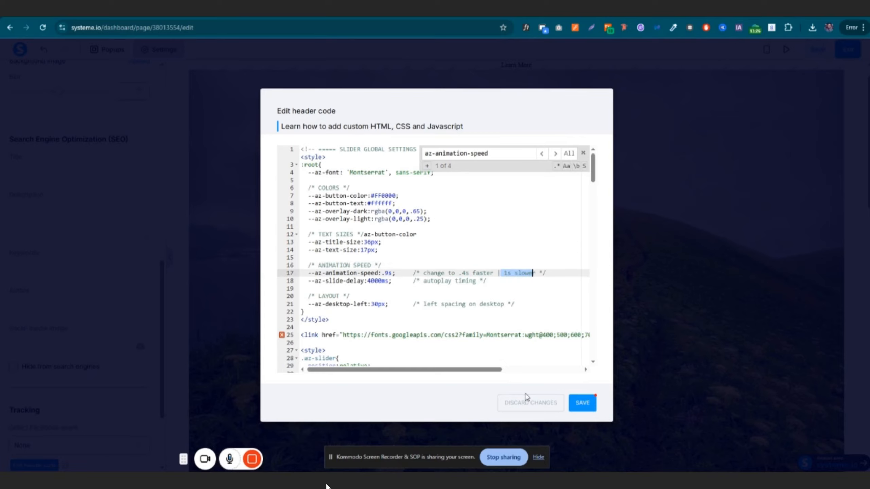
pyautogui.click(590, 407)
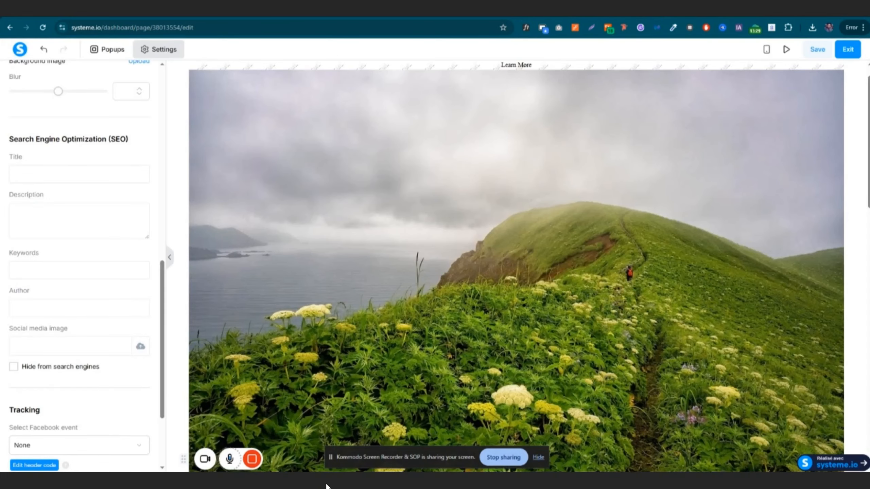
# Switch to the Google Docs guide, review the Change Auto Slide Time section and select az-title-size under Change Text Size.
pyautogui.click(619, 10)
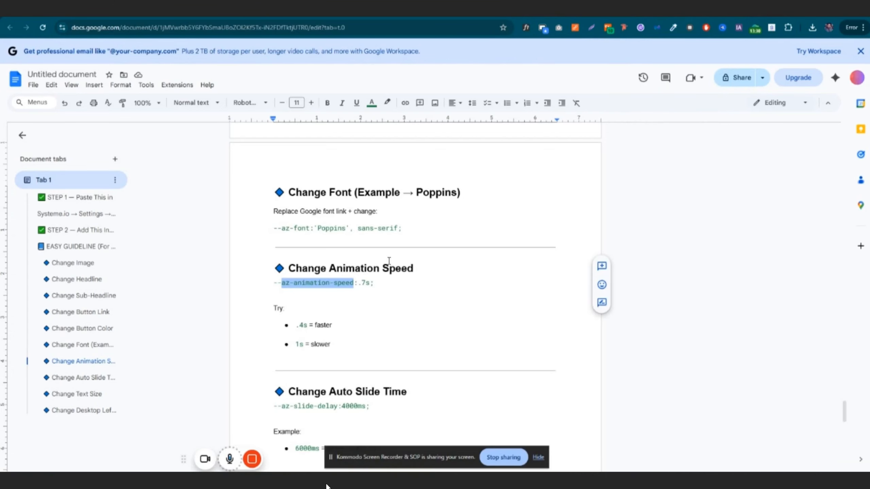
pyautogui.scroll(-4, 356, 268)
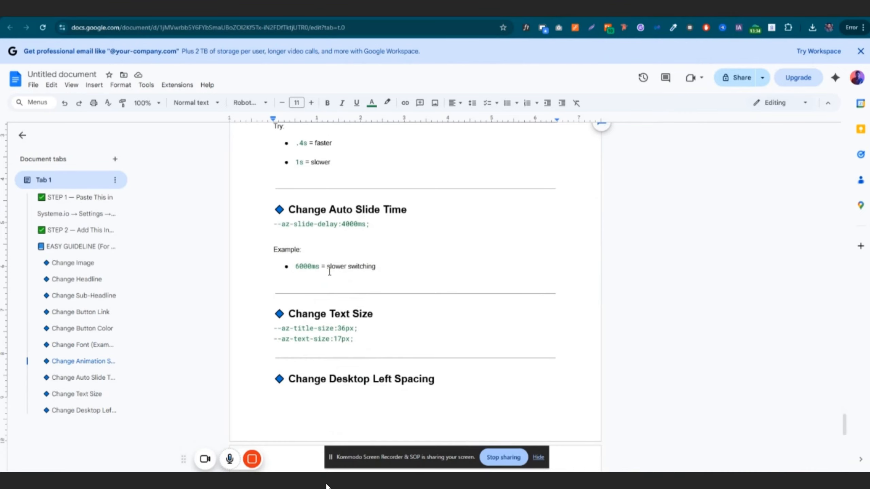
pyautogui.scroll(-1, 322, 281)
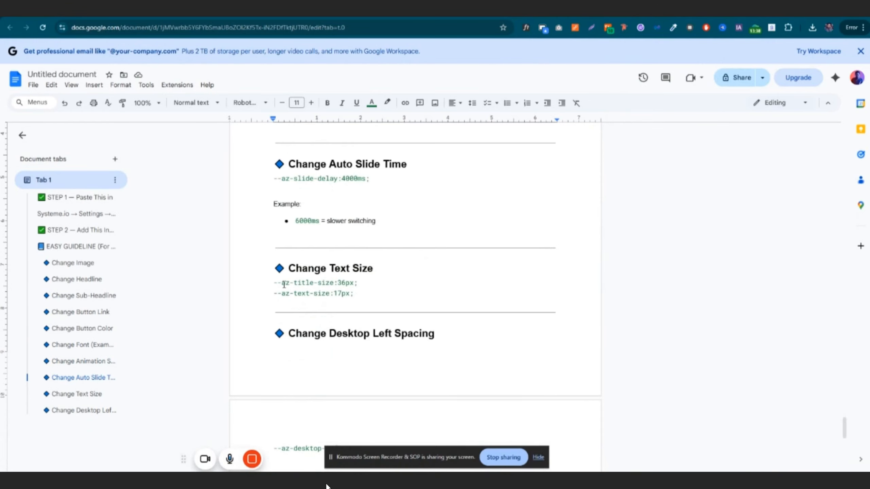
pyautogui.moveTo(282, 283)
pyautogui.mouseDown()
pyautogui.moveTo(331, 284)
pyautogui.moveTo(283, 285)
pyautogui.mouseUp()
pyautogui.rightClick(283, 286)
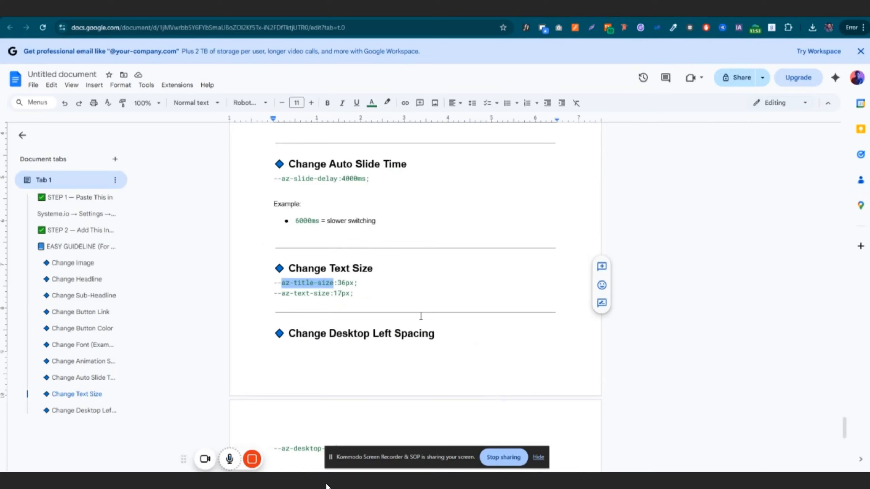
pyautogui.scroll(-4, 330, 295)
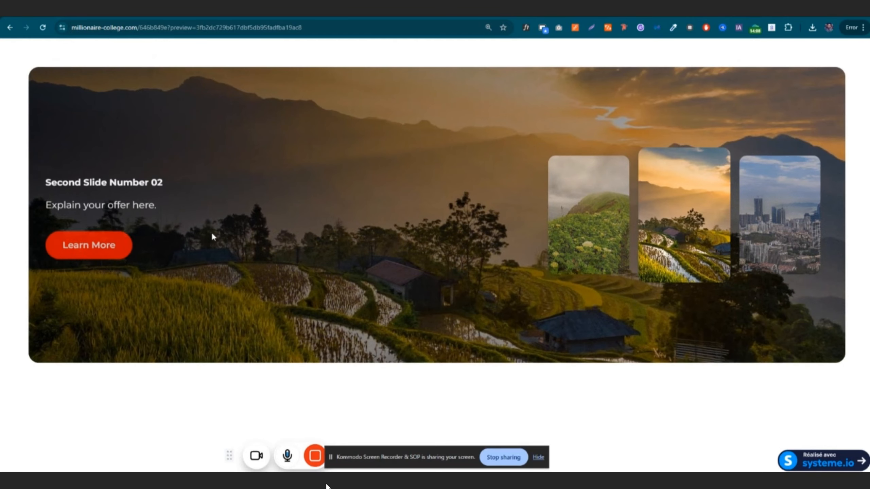
# Check the slider in the page preview and copy az-title-size from the guide's Change Text Size section.
pyautogui.hotkey('ctrl', '+')
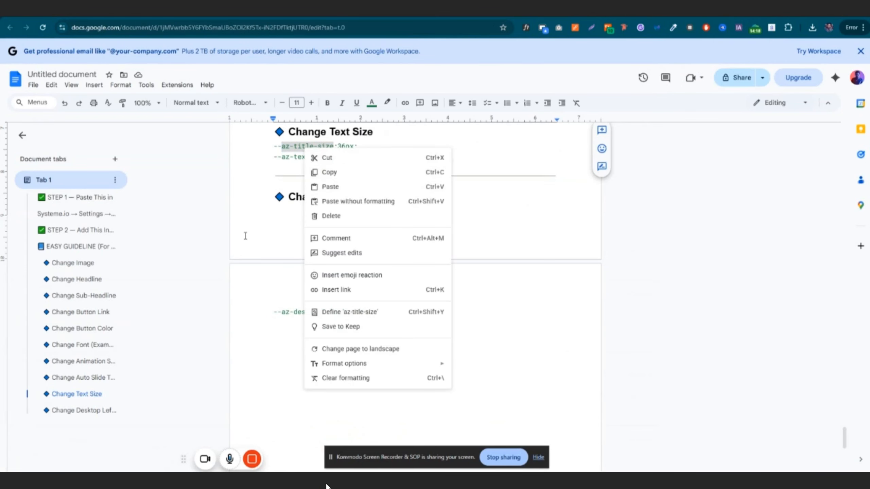
pyautogui.scroll(1, 252, 233)
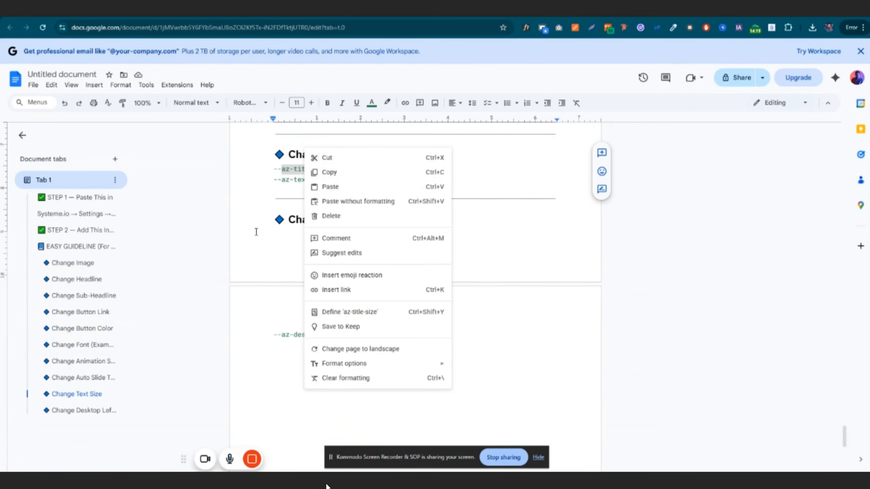
pyautogui.click(255, 232)
pyautogui.moveTo(334, 192); pyautogui.dragTo(281, 191)
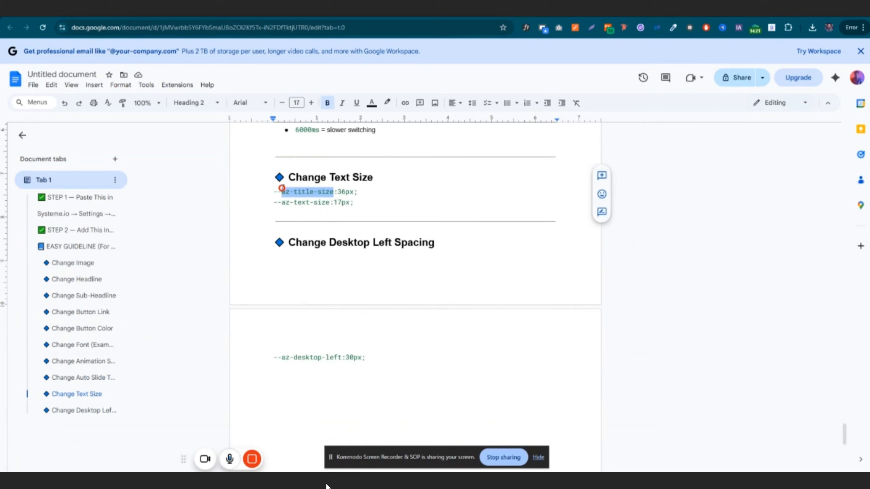
pyautogui.rightClick(301, 193)
pyautogui.click(339, 217)
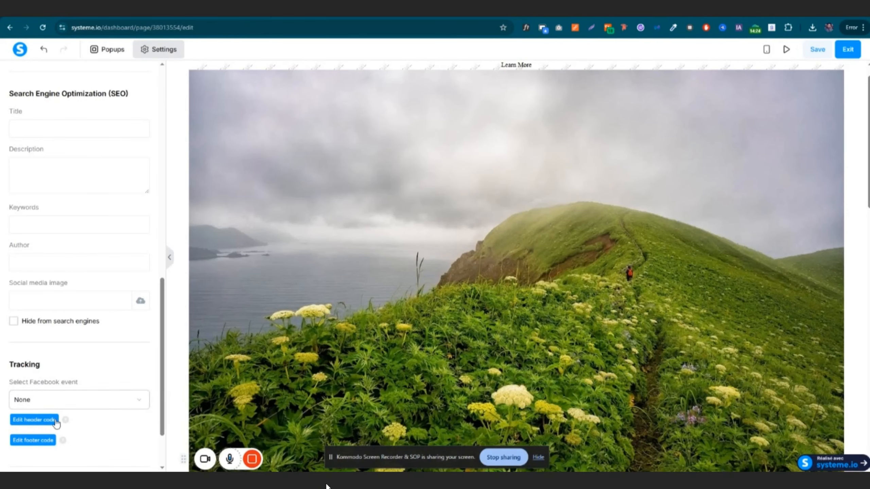
# Open the Systeme.io page's header code and search it for the az-title-size definition under Text Sizes.
pyautogui.click(57, 423)
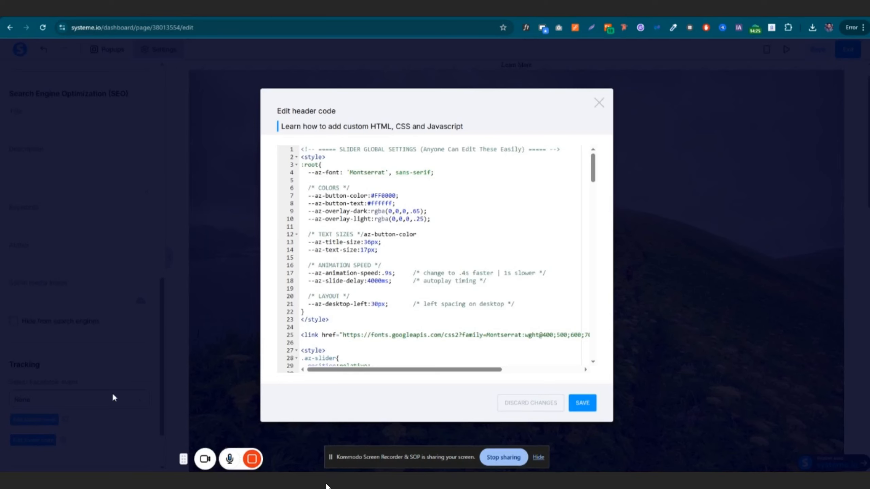
pyautogui.click(398, 273)
pyautogui.hotkey('ctrl', 'f')
pyautogui.hotkey('ctrl', 'v')
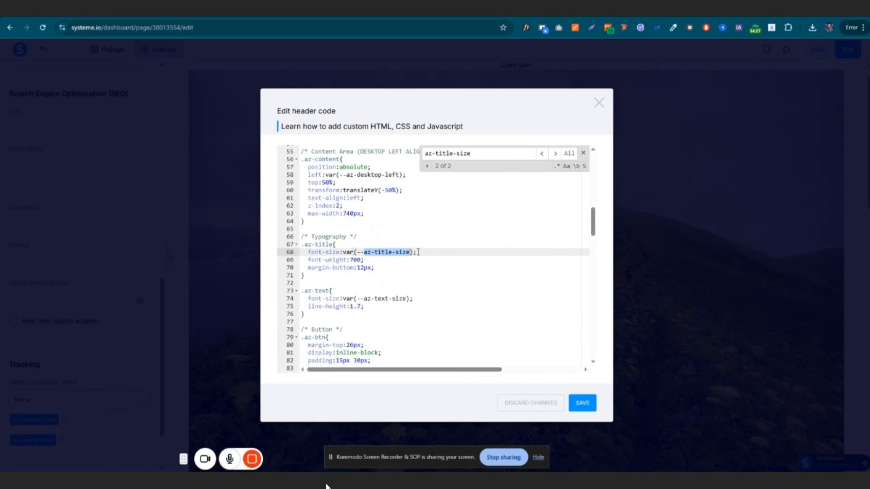
pyautogui.press('Return')
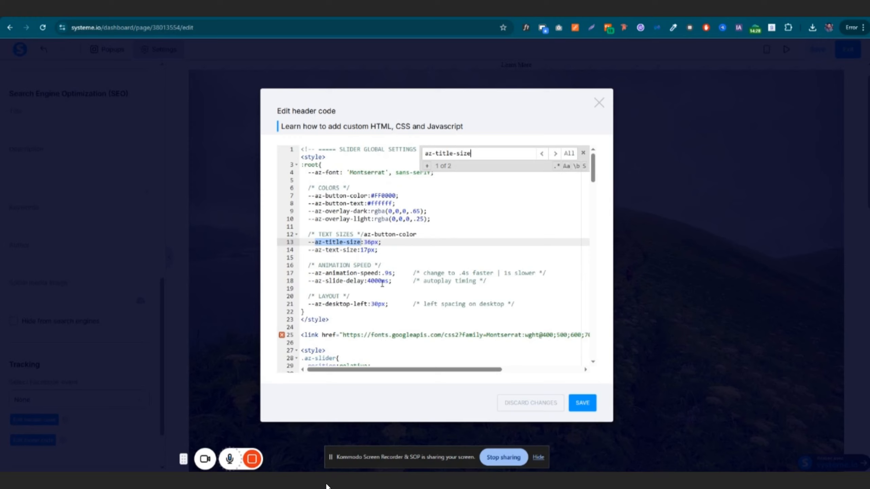
# Set az-title-size to 42px under Text Sizes in the header code.
pyautogui.click(364, 243)
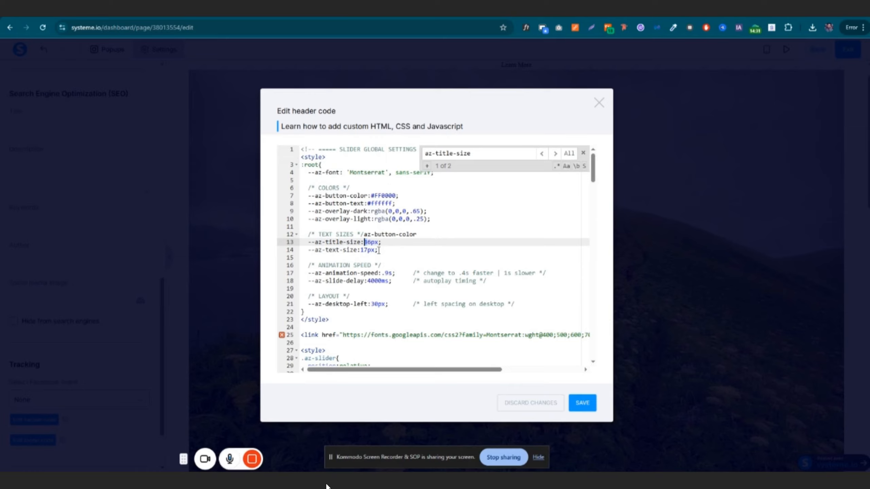
pyautogui.write('4')
pyautogui.click(368, 242)
# Copy az-desktop-left from the guide's Change Desktop Left Spacing section and search the Systeme.io page's header code for it.
pyautogui.hotkey('ctrl', 'Tab')
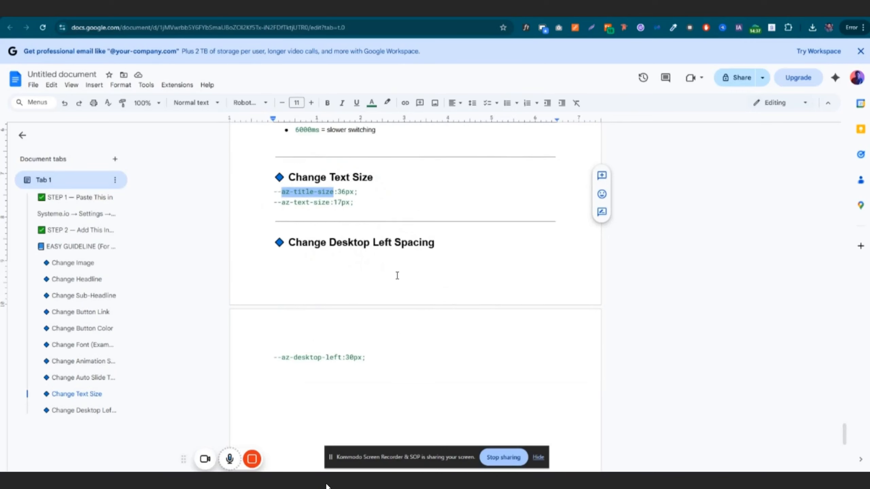
pyautogui.scroll(-1, 336, 246)
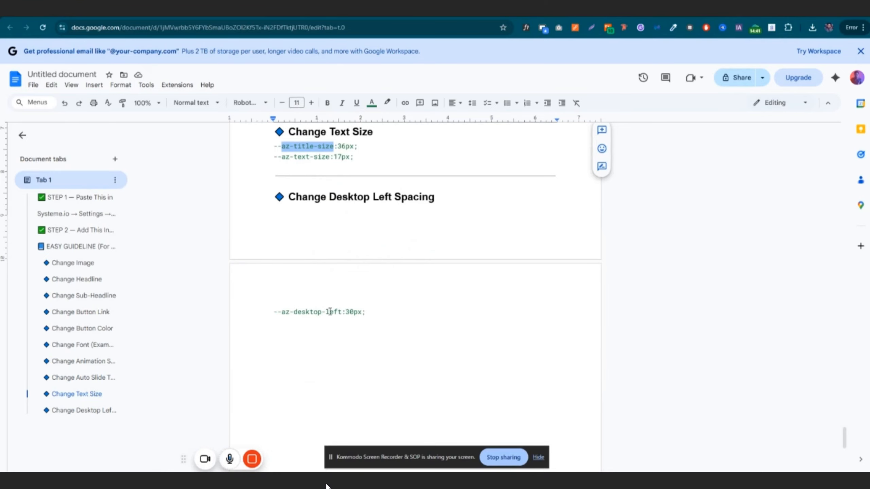
pyautogui.moveTo(342, 312); pyautogui.dragTo(281, 313)
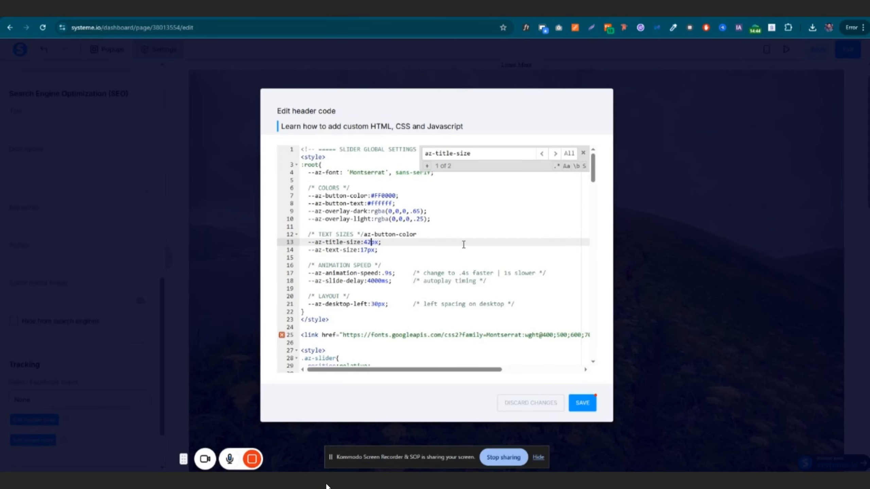
pyautogui.hotkey('ctrl', 'f')
pyautogui.hotkey('ctrl', 'v')
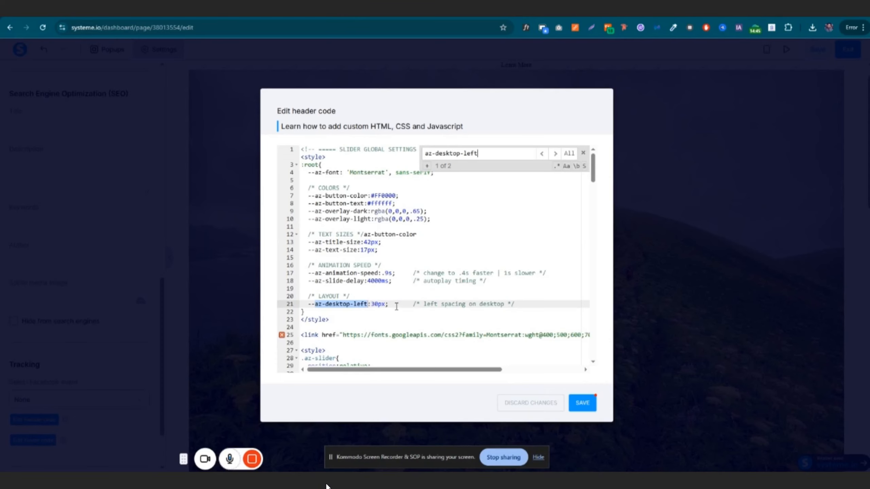
# Set az-desktop-left to 60px under Layout and save the header code.
pyautogui.click(372, 305)
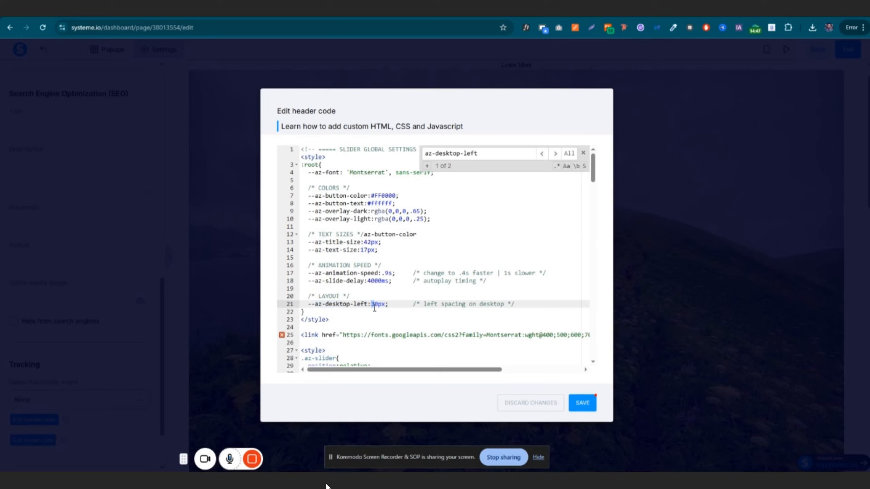
pyautogui.write('6')
pyautogui.click(582, 410)
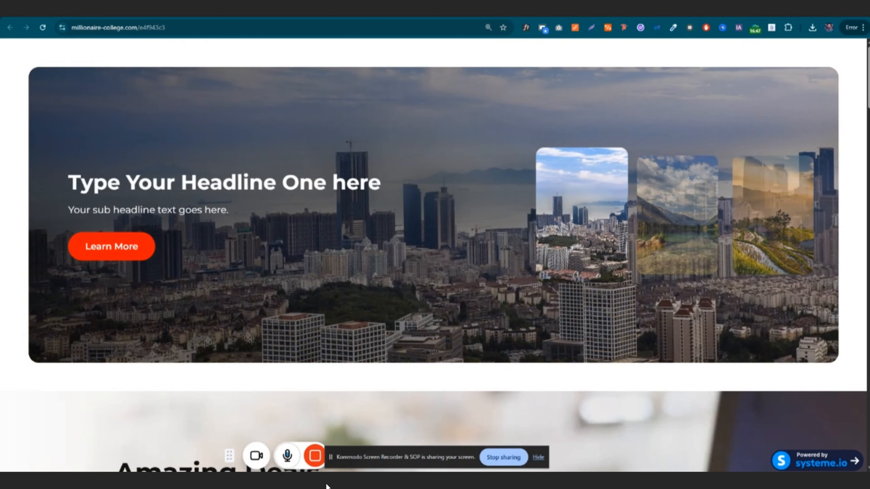
# Switch to the Google Docs guide and review its sections from Change Desktop Left Spacing back up.
pyautogui.click(634, 9)
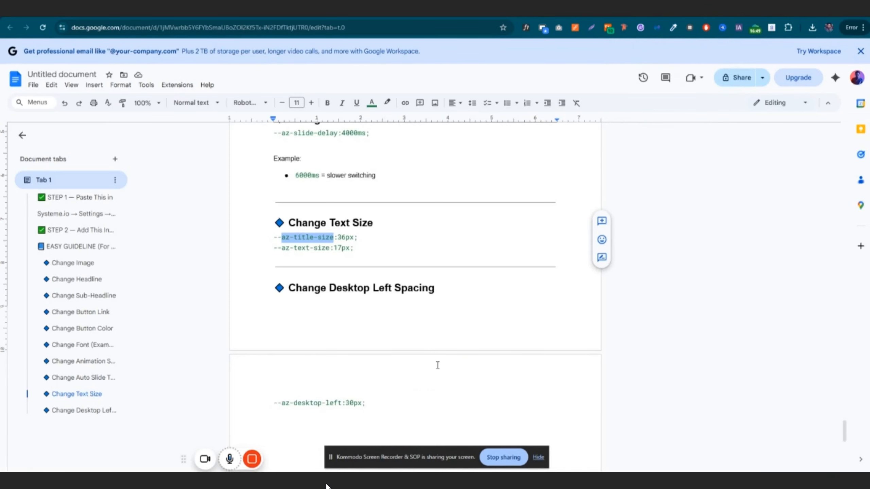
pyautogui.scroll(-9, 414, 315)
pyautogui.scroll(20, 410, 303)
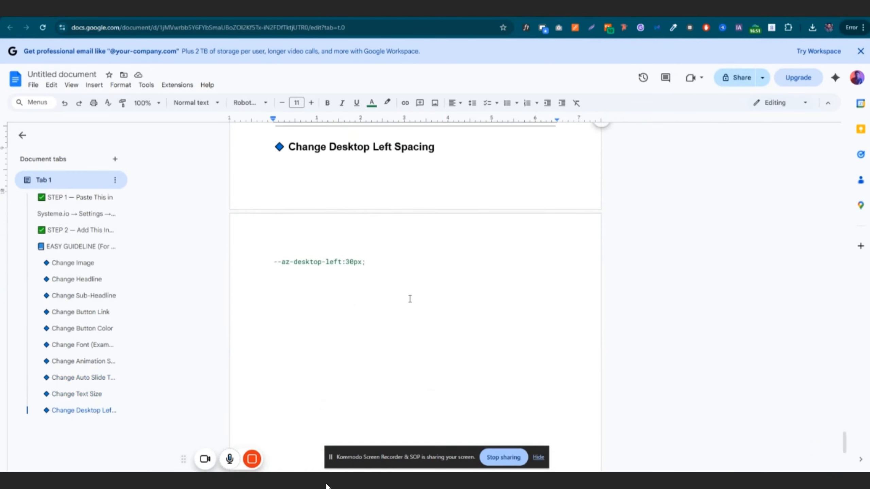
pyautogui.scroll(18, 410, 299)
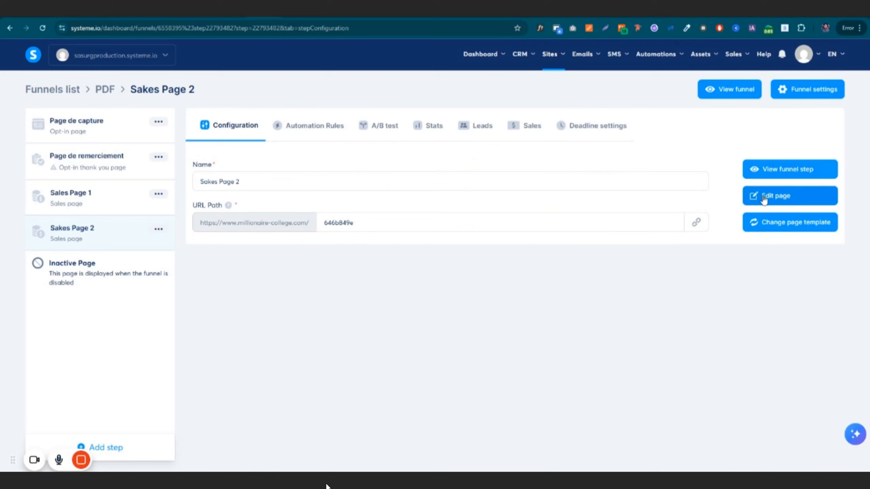
# Open Sakes Page 2 for editing in Systeme.io and set the slider section's horizontal and vertical padding to 2.
pyautogui.click(764, 200)
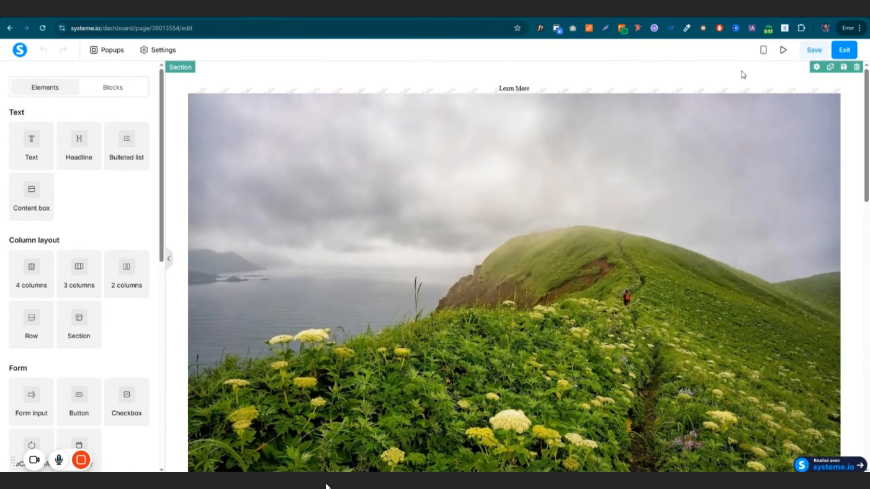
pyautogui.click(816, 67)
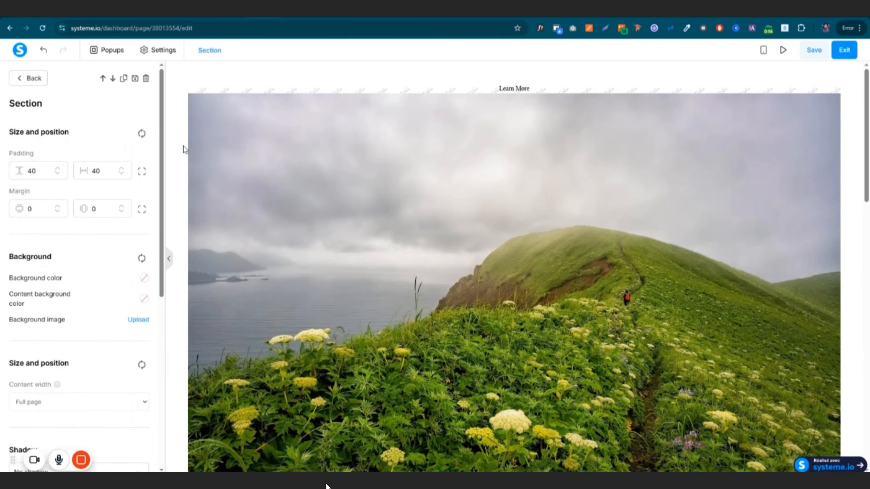
pyautogui.doubleClick(95, 171)
pyautogui.write('2')
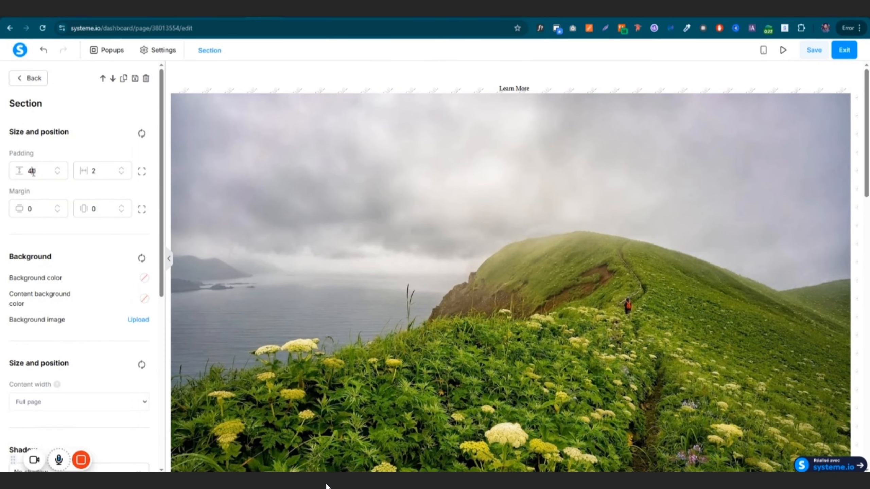
pyautogui.doubleClick(34, 171)
pyautogui.write('2')
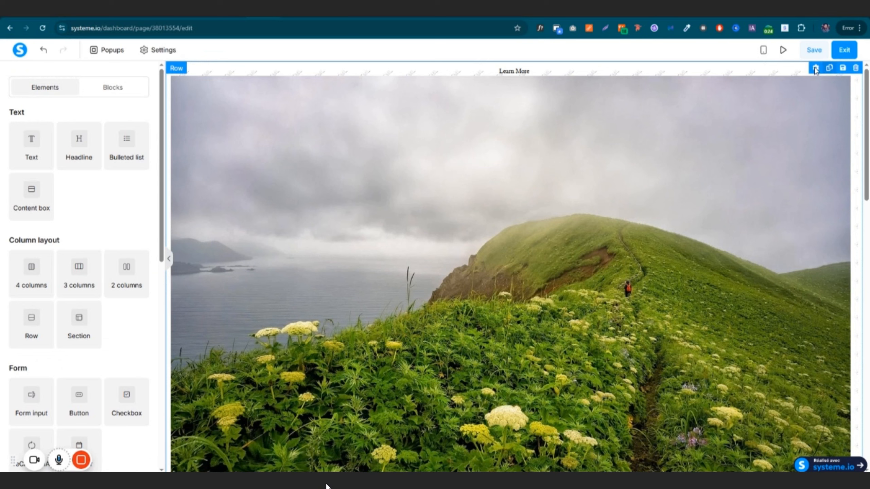
# Set the horizontal and vertical padding of the row holding the slider to 2.
pyautogui.click(816, 68)
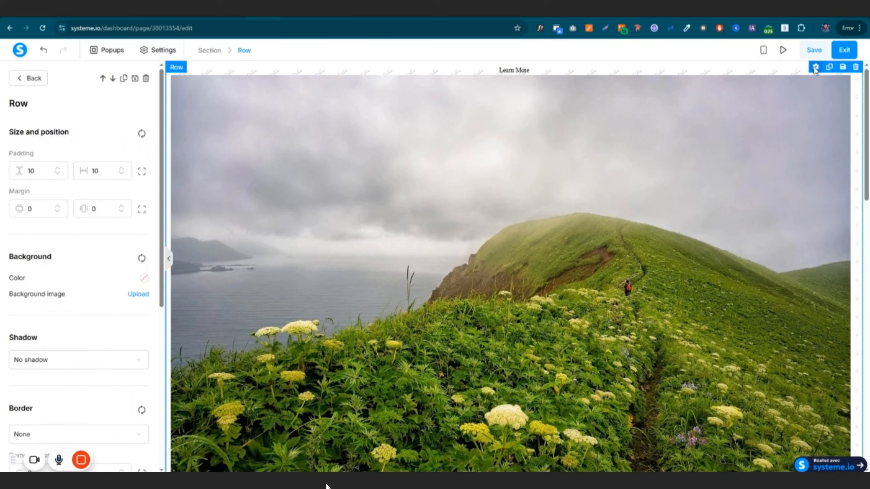
pyautogui.doubleClick(95, 170)
pyautogui.write('22')
pyautogui.click(28, 78)
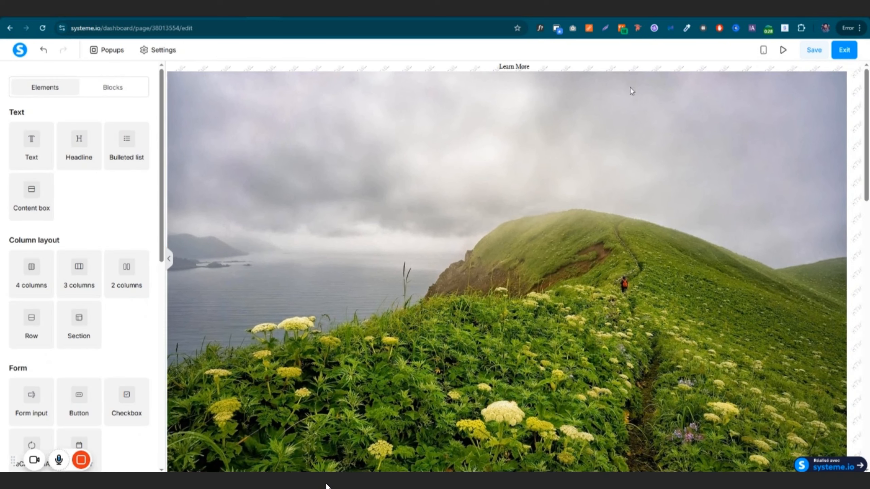
# Set the Raw HTML element's horizontal margin to -2 and lower its vertical margin by two.
pyautogui.moveTo(797, 80)
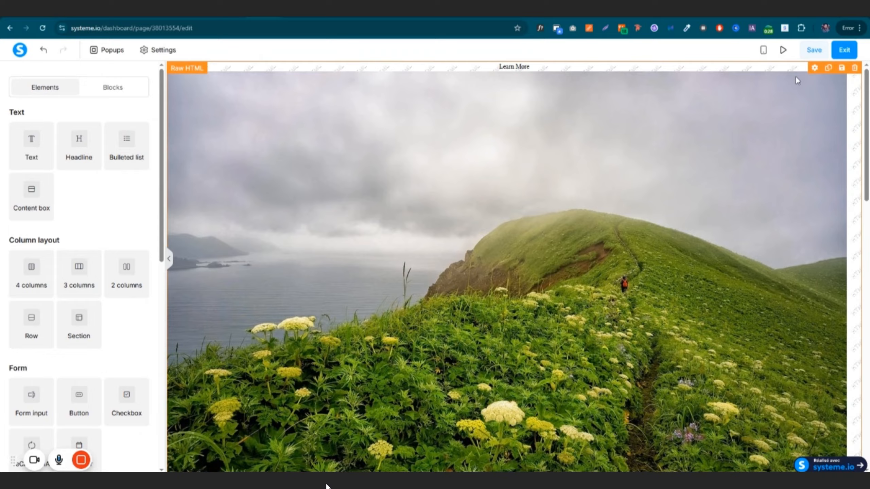
pyautogui.click(815, 69)
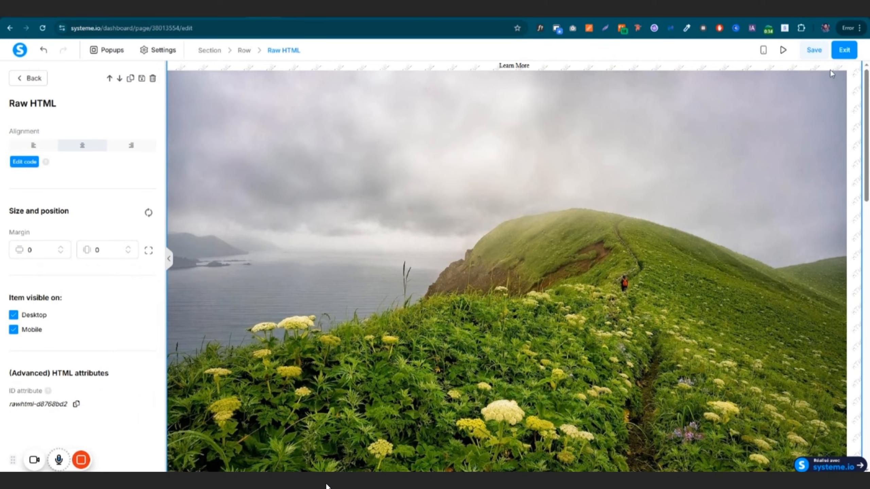
pyautogui.click(129, 253)
pyautogui.click(128, 254)
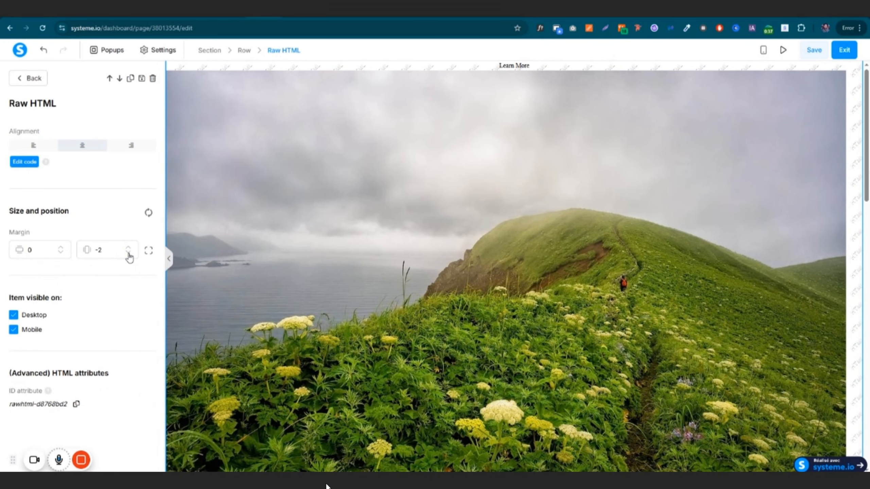
pyautogui.click(60, 252)
pyautogui.click(60, 252)
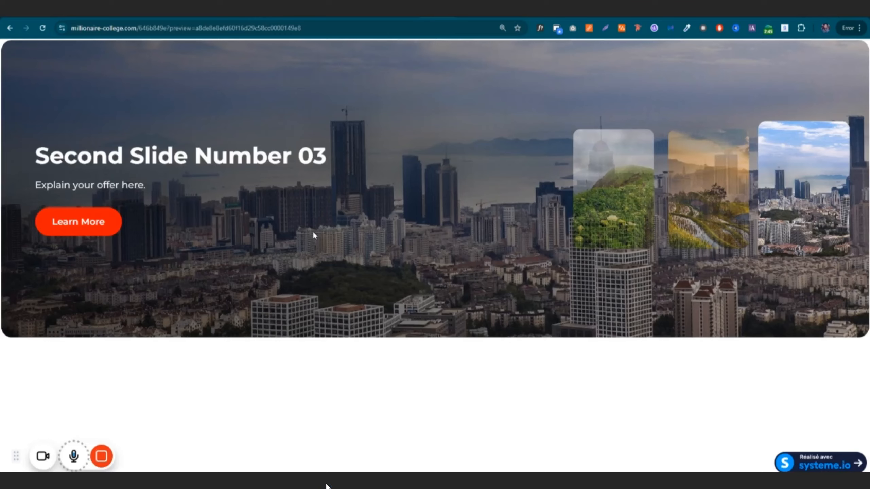
# Preview the page and switch between the slider's three slides using their thumbnail cards.
pyautogui.click(784, 50)
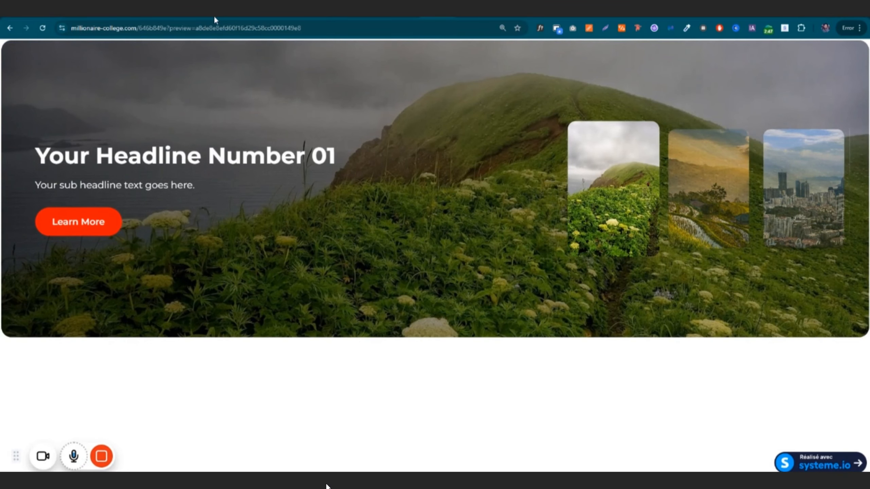
pyautogui.click(705, 206)
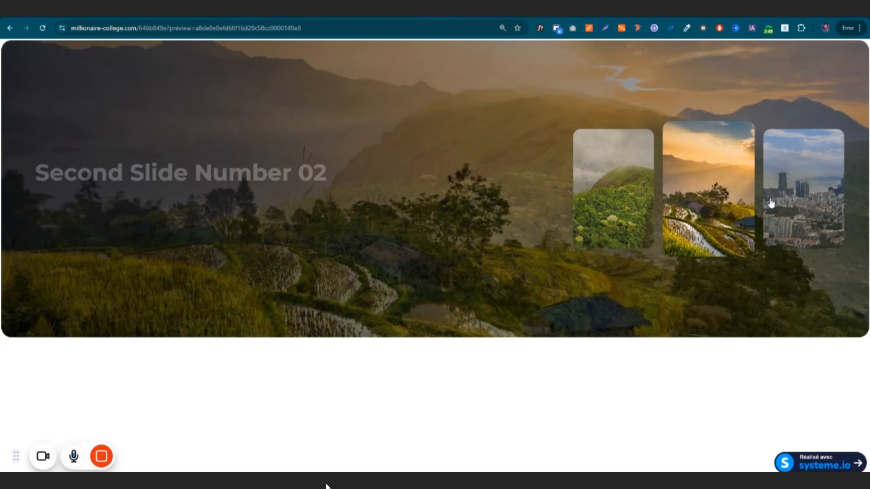
pyautogui.click(767, 203)
pyautogui.click(630, 203)
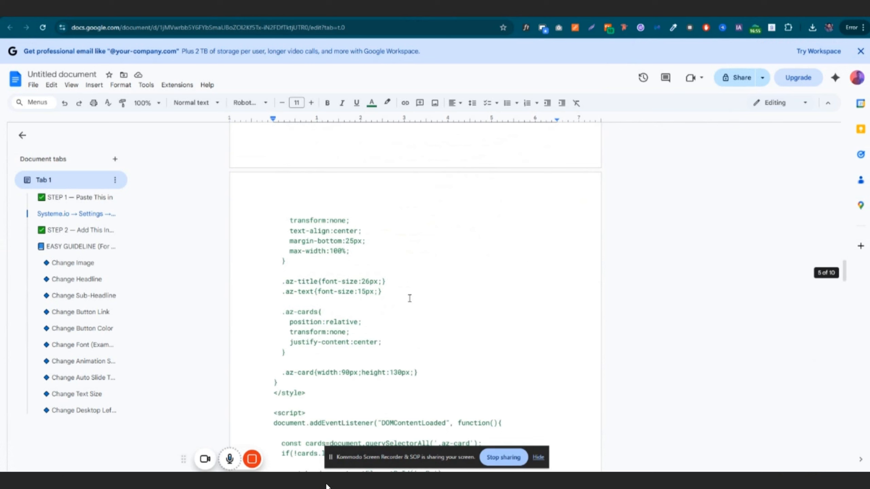
# Return to STEP 1 of the Google Docs guide to review the slider's global settings code.
pyautogui.scroll(15, 409, 298)
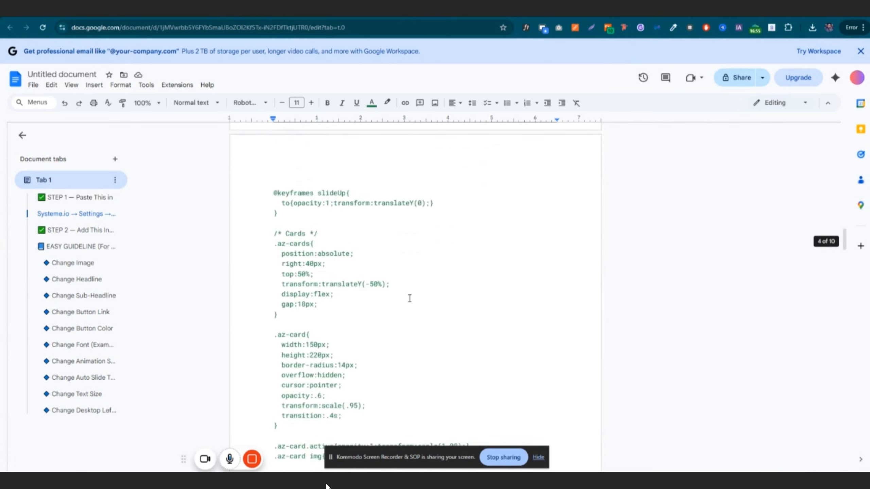
pyautogui.scroll(10, 409, 298)
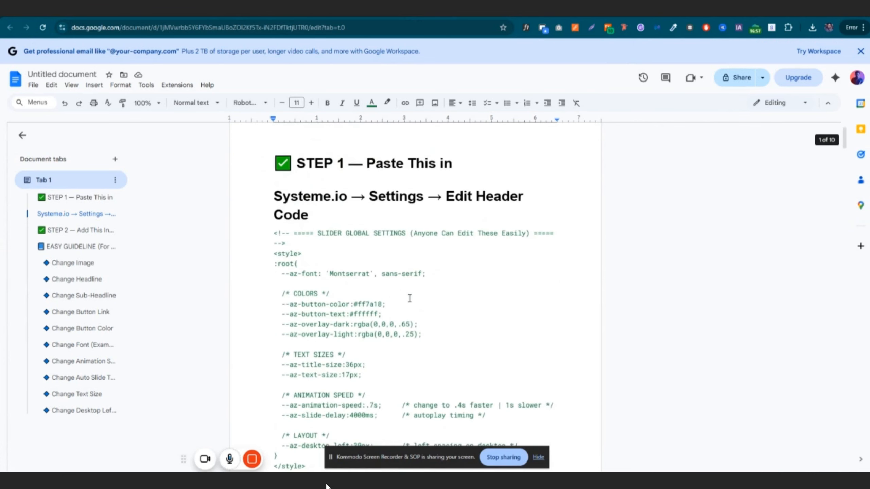